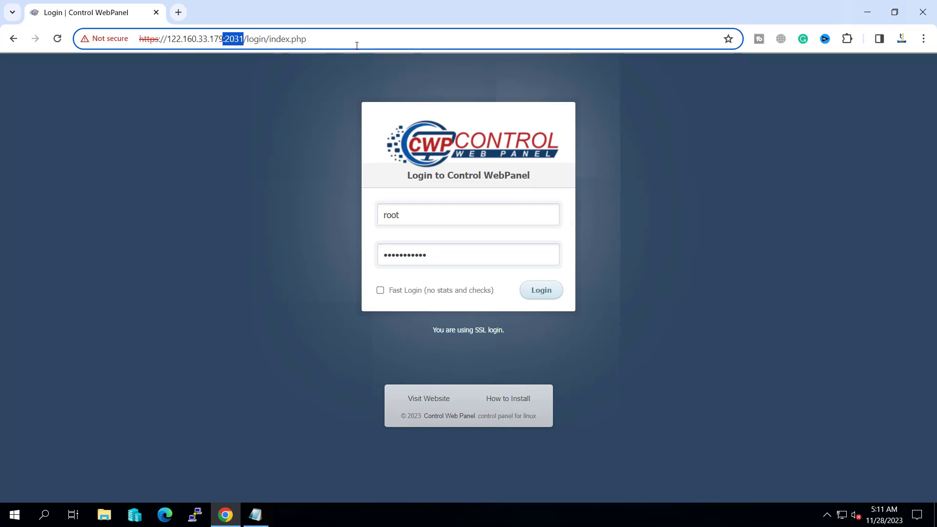
# - Log in to the CWP admin panel and expand the CWP Settings sidebar section
pyautogui.click(550, 295)
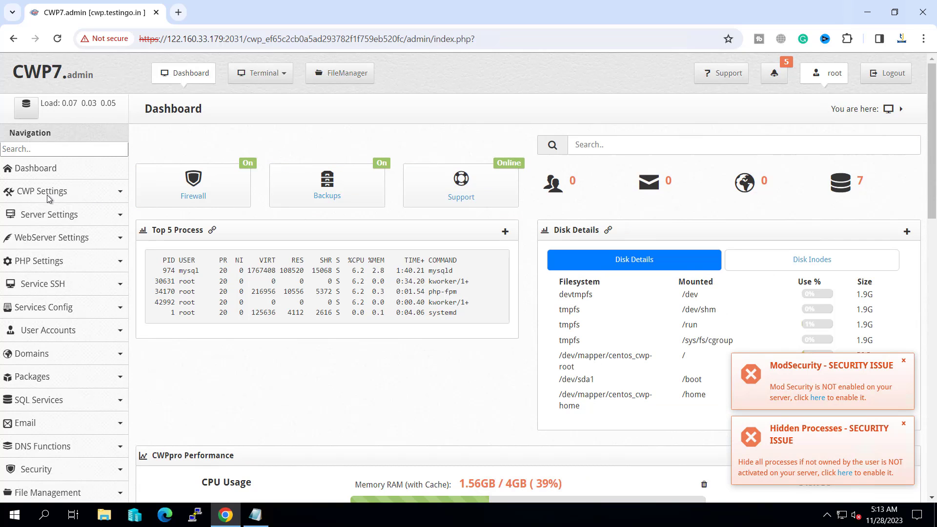
pyautogui.click(54, 195)
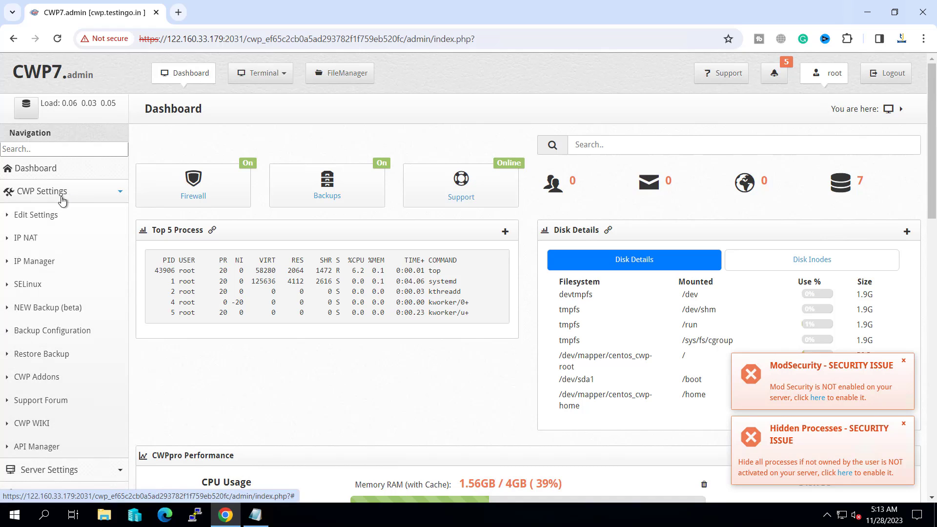
# - Open Edit Settings and review the Shared IP address value and its public-IP hint
pyautogui.click(29, 218)
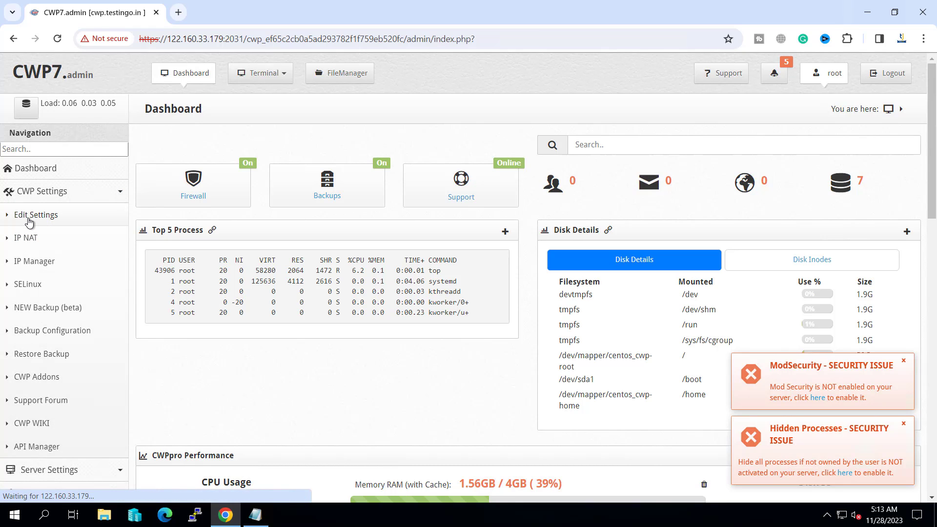
pyautogui.scroll(-1, 341, 288)
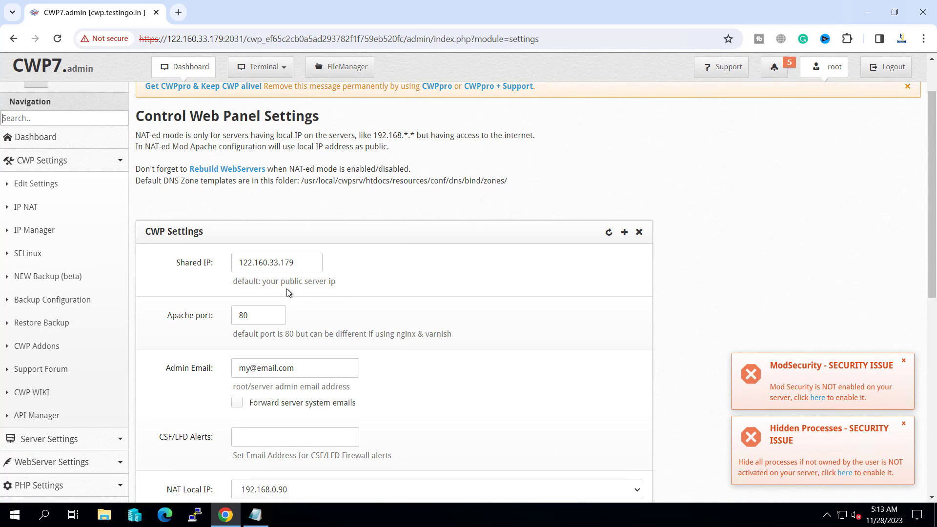
pyautogui.moveTo(233, 265); pyautogui.dragTo(349, 260)
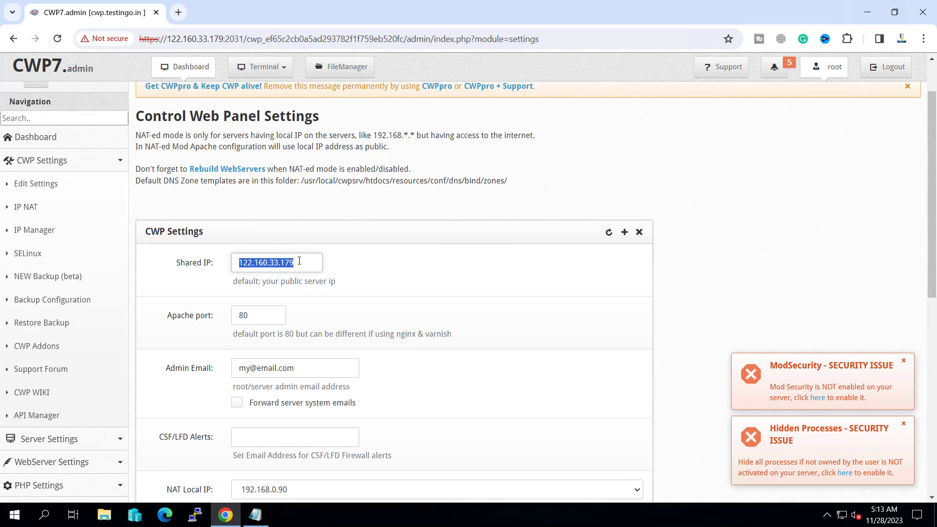
pyautogui.click(405, 273)
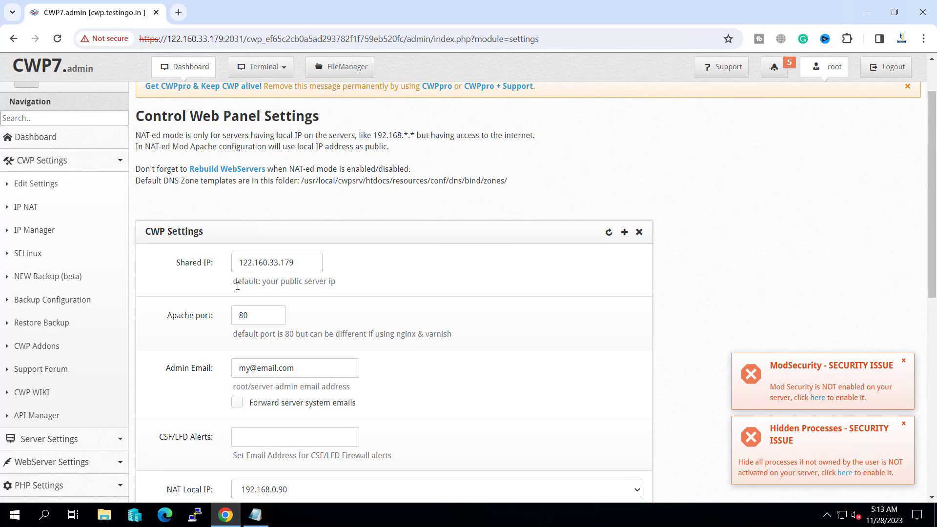
pyautogui.moveTo(262, 282); pyautogui.dragTo(233, 261)
pyautogui.click(376, 266)
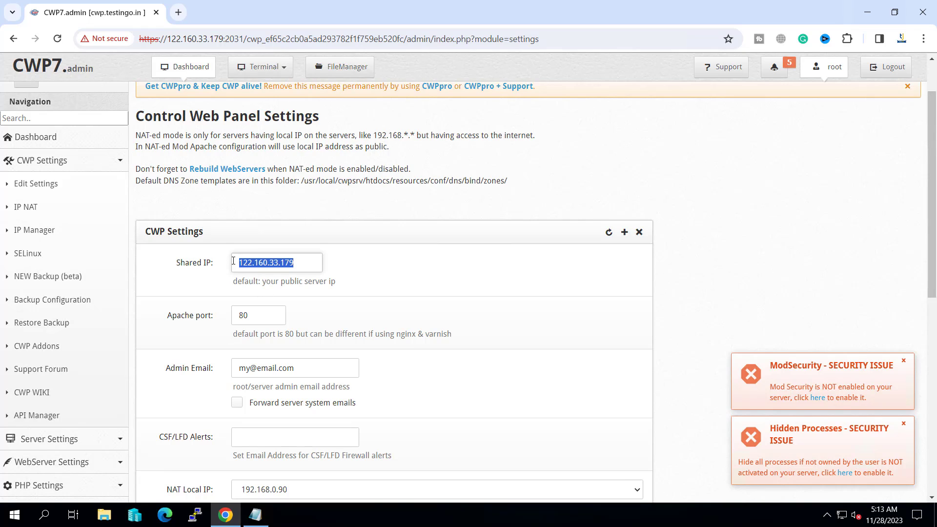
pyautogui.click(311, 265)
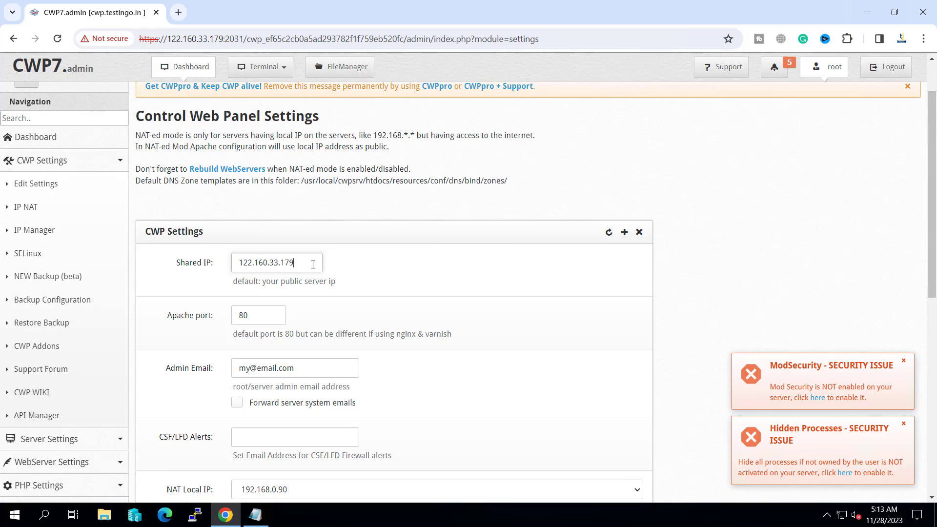
pyautogui.click(396, 273)
pyautogui.moveTo(239, 264); pyautogui.dragTo(306, 264)
pyautogui.click(374, 268)
pyautogui.scroll(-1, 317, 266)
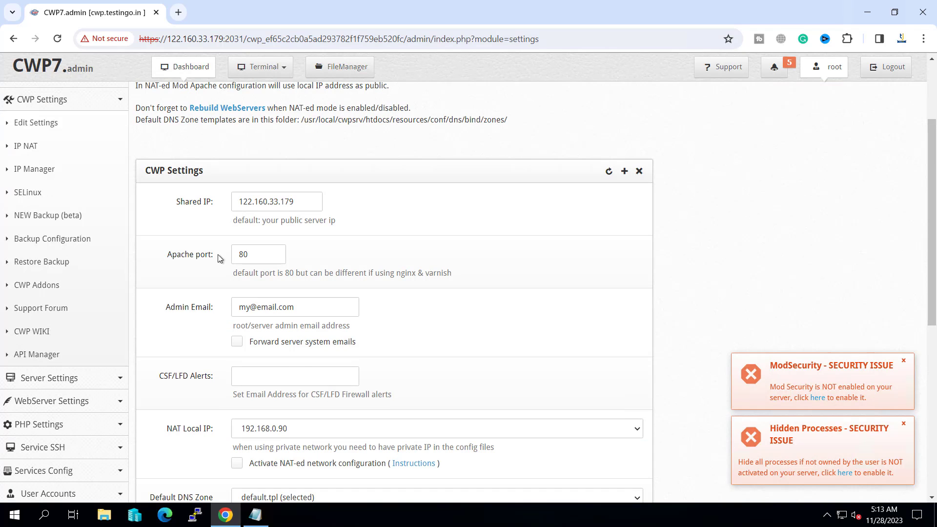
pyautogui.scroll(-1, 404, 263)
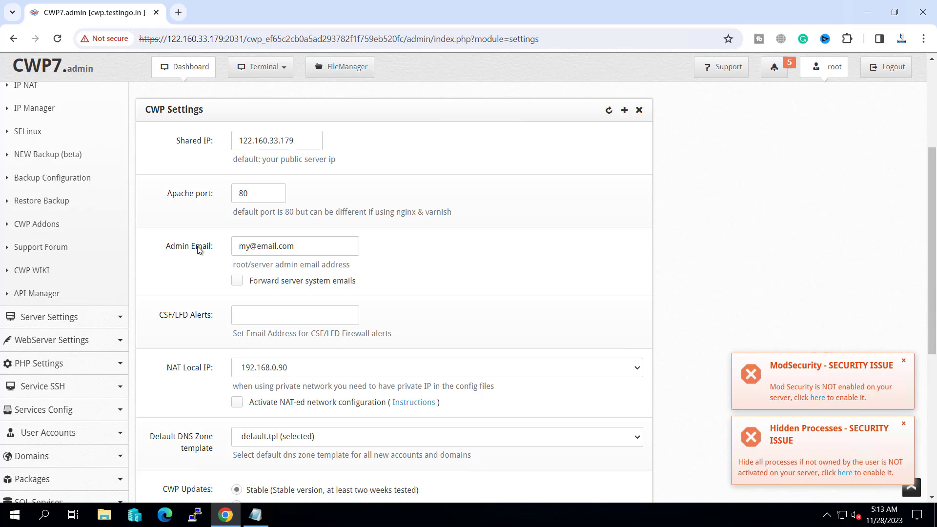
# - Enter the site's admin e-mail, enable system-email forwarding, and reuse that address for CSF/LFD alerts
pyautogui.tripleClick(310, 246)
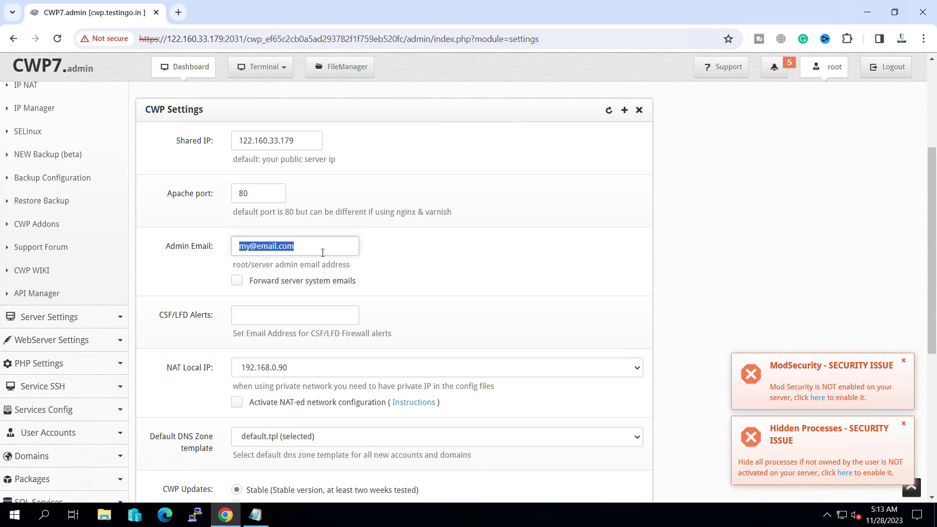
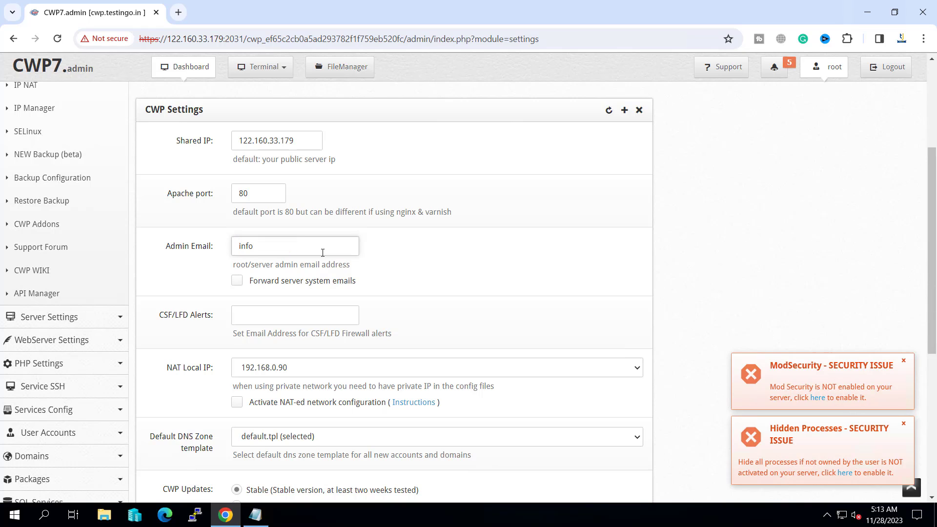
pyautogui.hotkey('ctrl', 'a')
pyautogui.hotkey('ctrl', 'c')
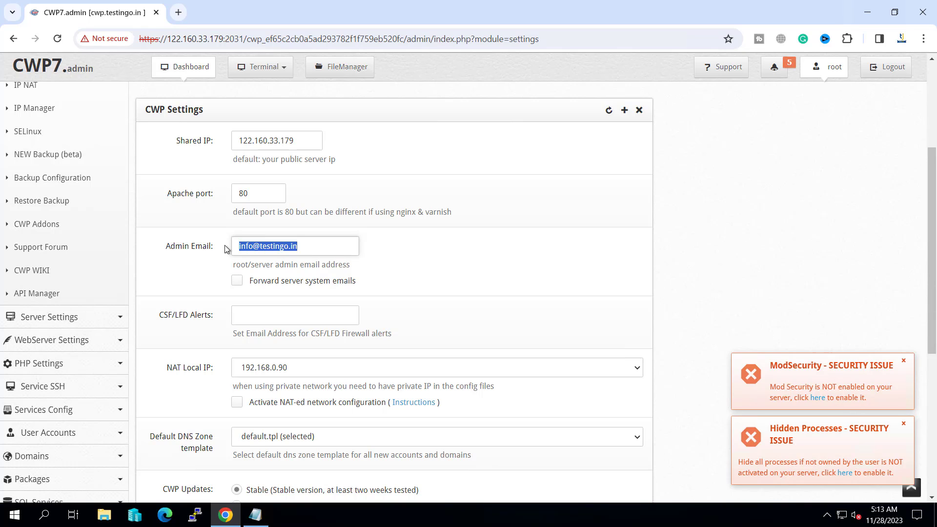
pyautogui.click(236, 281)
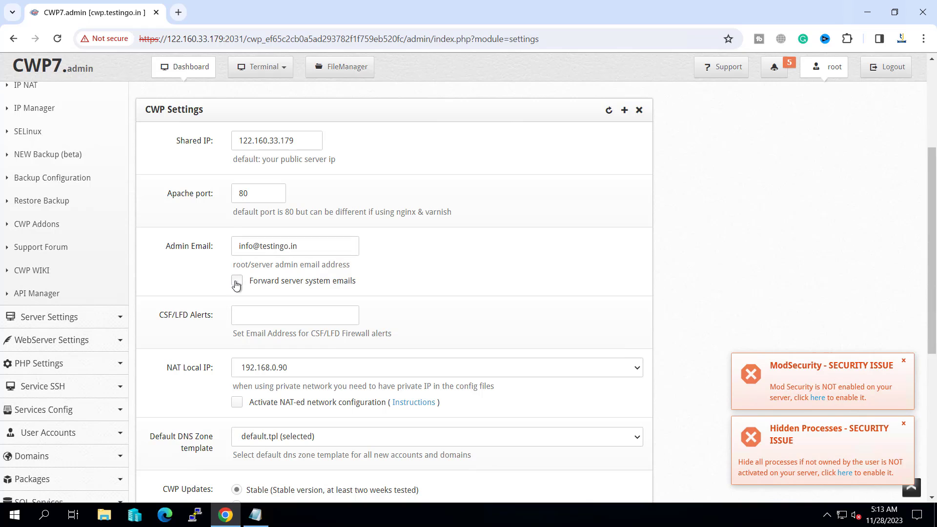
pyautogui.click(249, 310)
pyautogui.hotkey('ctrl', 'v')
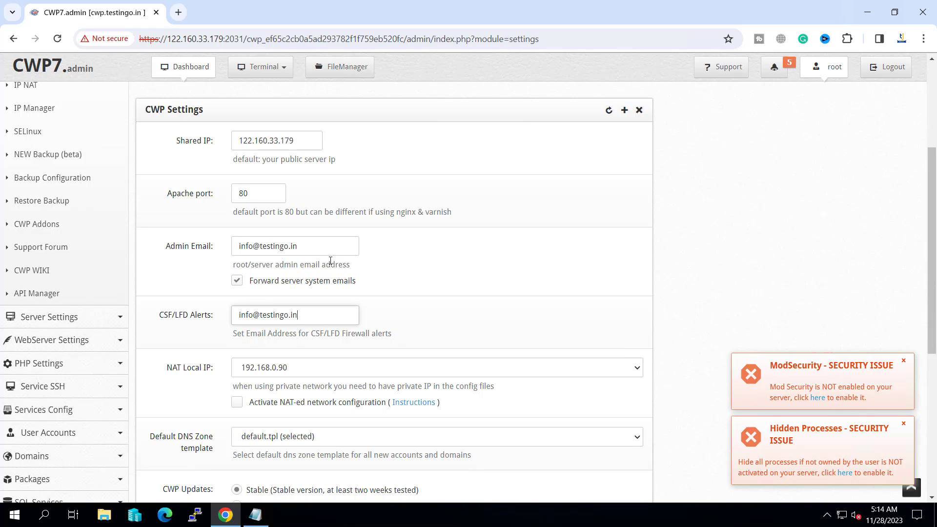
pyautogui.scroll(3, 321, 264)
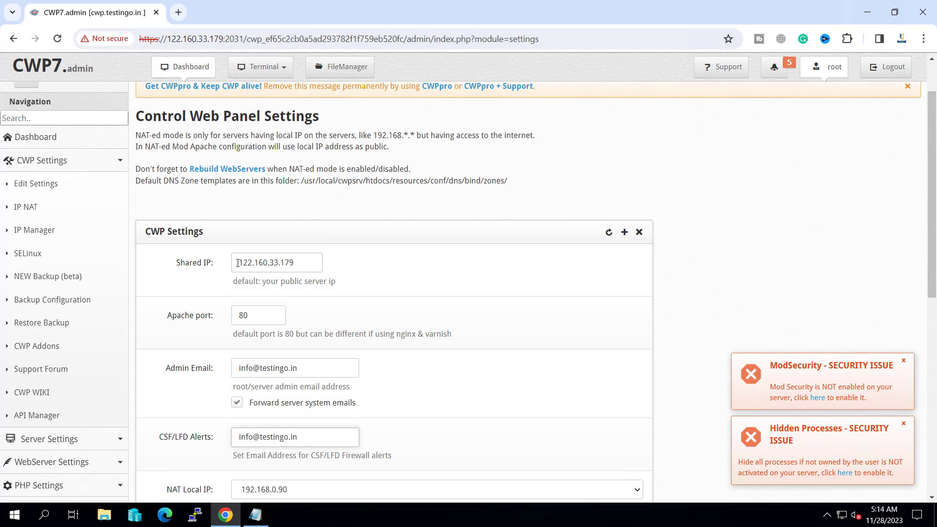
pyautogui.moveTo(237, 263); pyautogui.dragTo(320, 262)
pyautogui.click(389, 269)
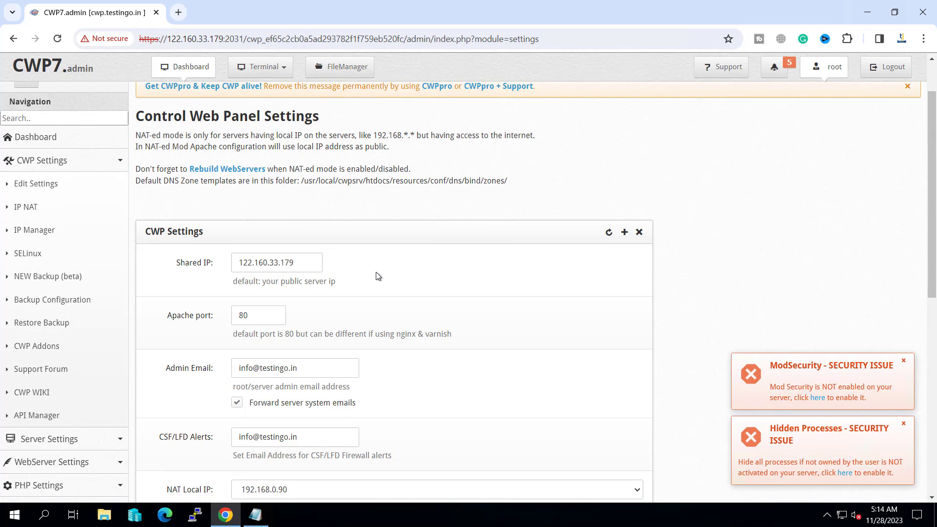
# - Keep NAT local IP 192.168.0.90, enable NAT-ed mode and Rebuild All vHosts, then save
pyautogui.scroll(-5, 378, 276)
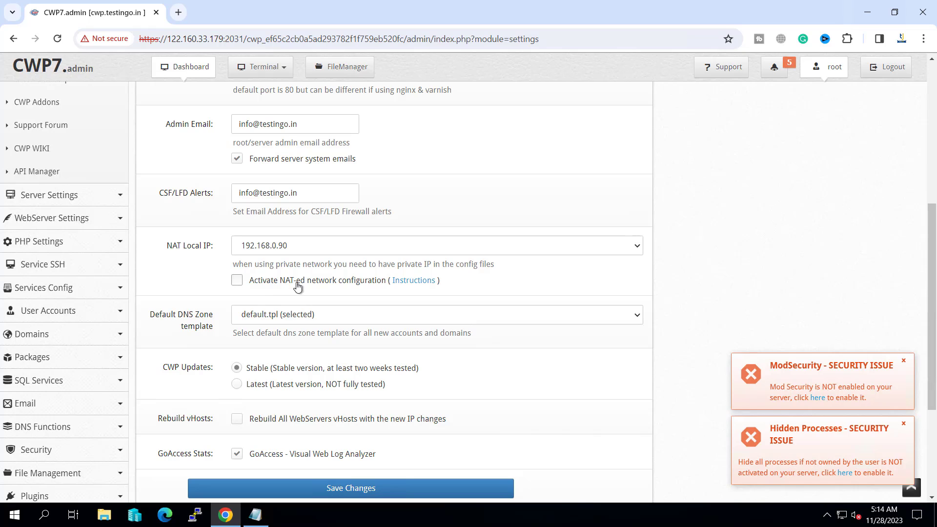
pyautogui.click(253, 249)
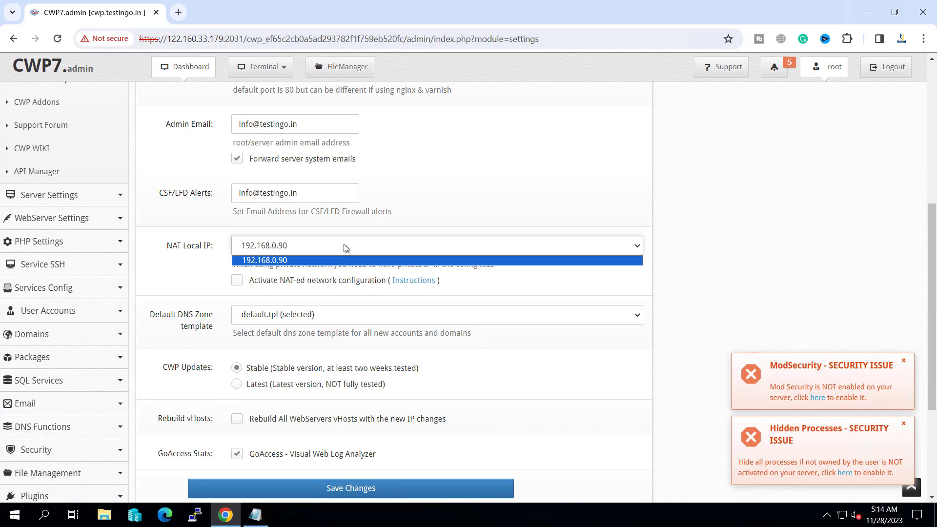
pyautogui.click(253, 252)
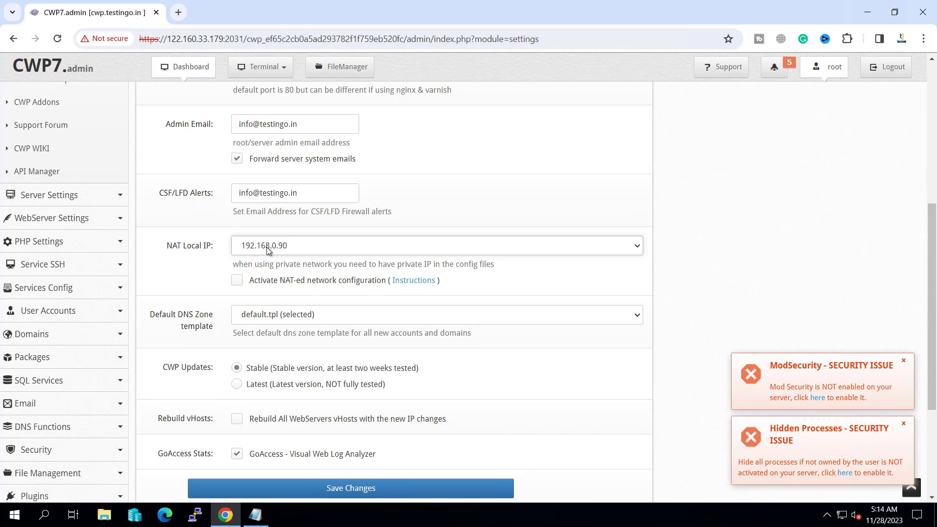
pyautogui.click(240, 280)
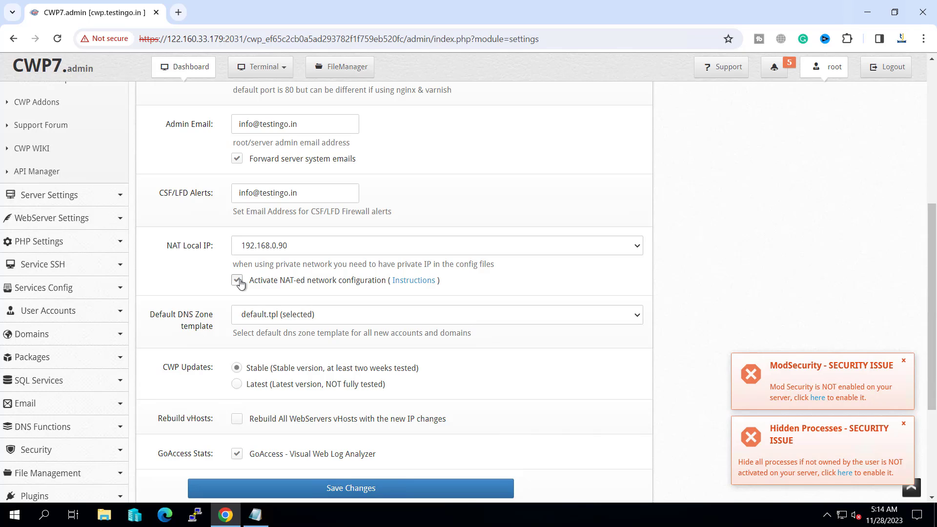
pyautogui.scroll(-1, 240, 282)
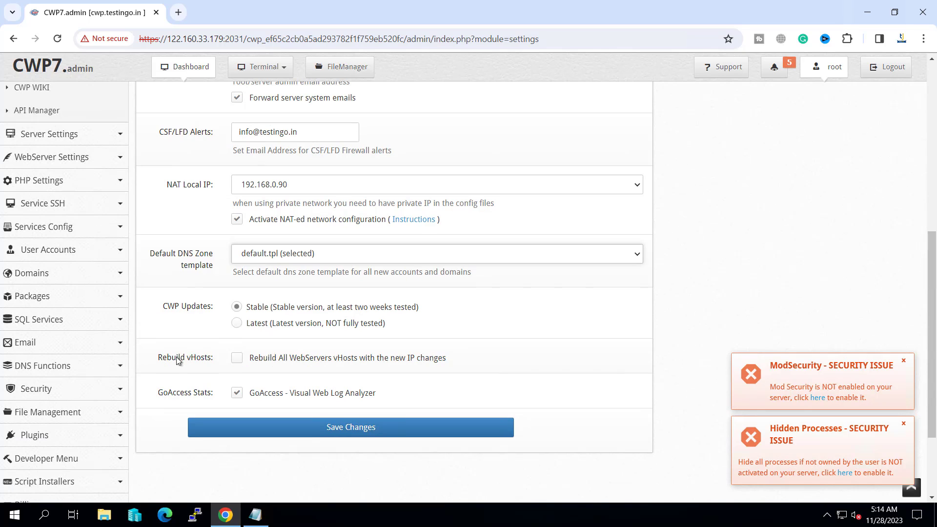
pyautogui.click(237, 357)
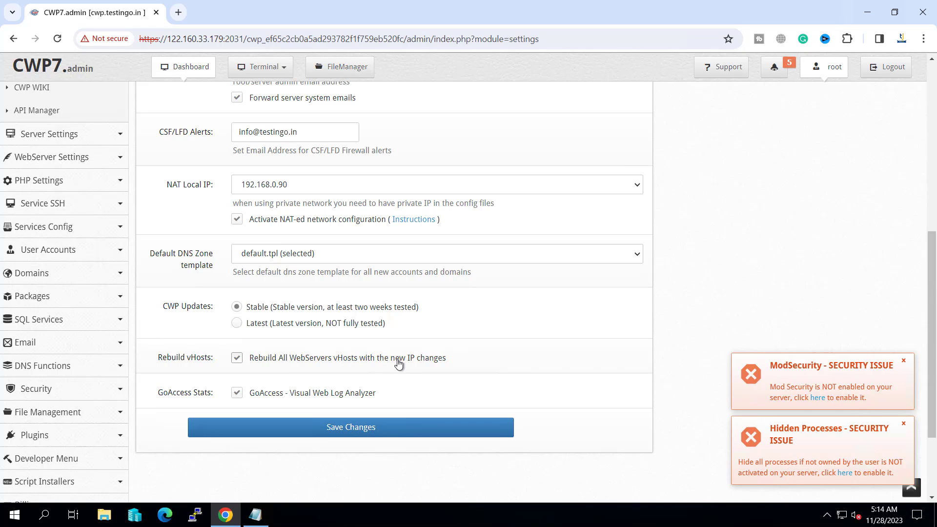
pyautogui.click(329, 433)
pyautogui.scroll(-1, 349, 390)
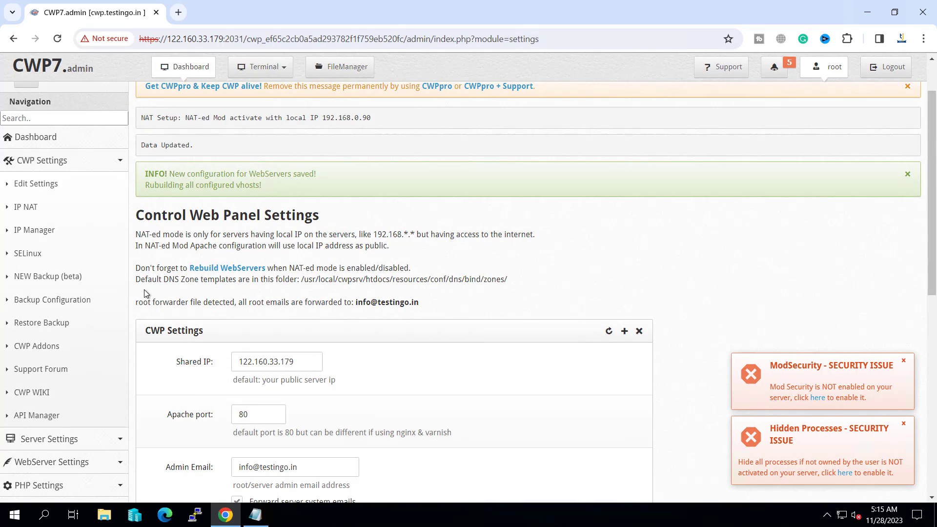
# - In WebServers Settings, select the Nginx & Varnish & Apache configuration
pyautogui.click(216, 268)
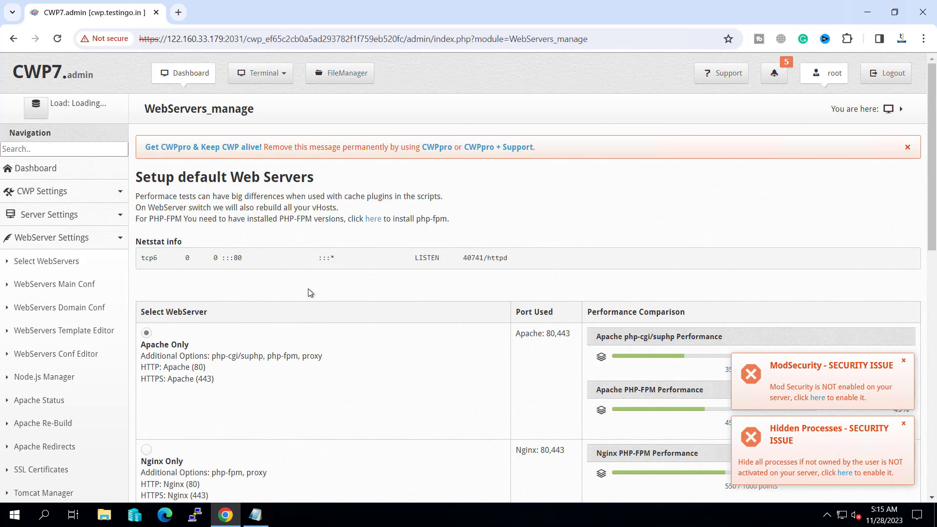
pyautogui.scroll(-2, 308, 289)
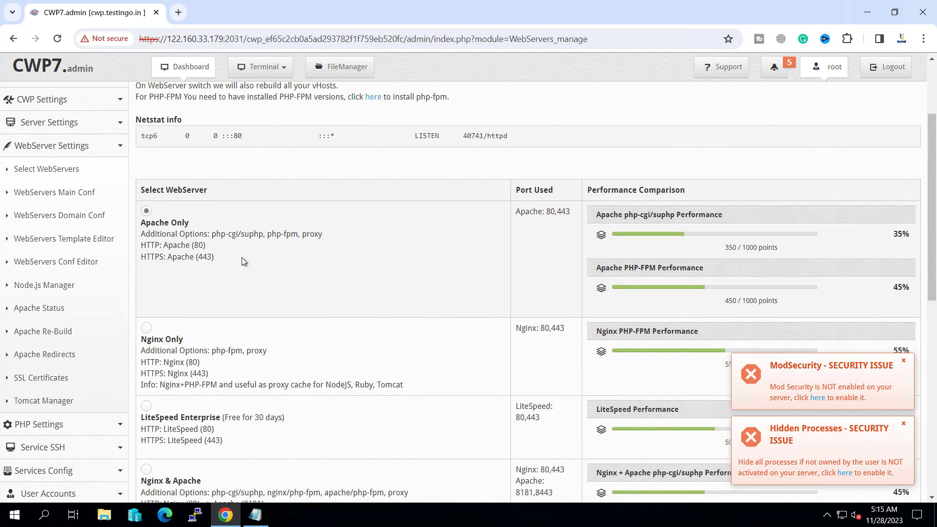
pyautogui.scroll(-1, 244, 262)
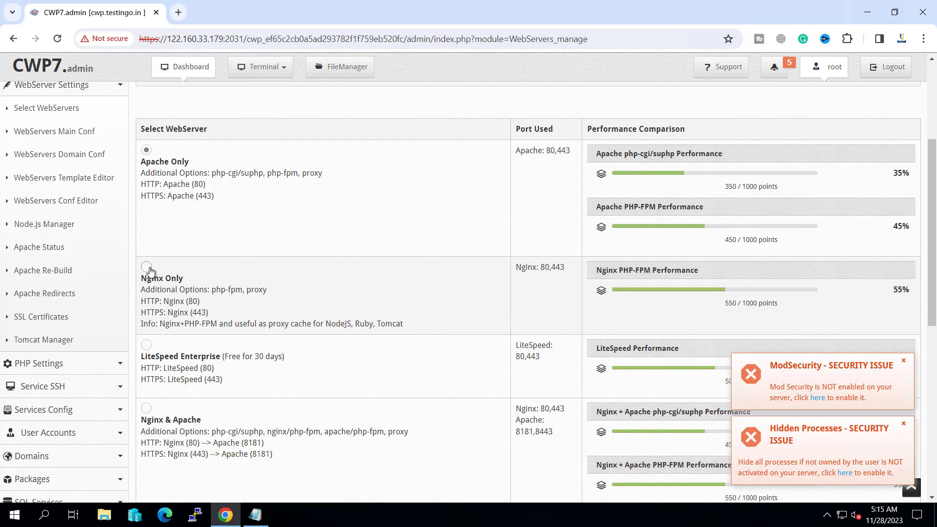
pyautogui.scroll(-2, 296, 278)
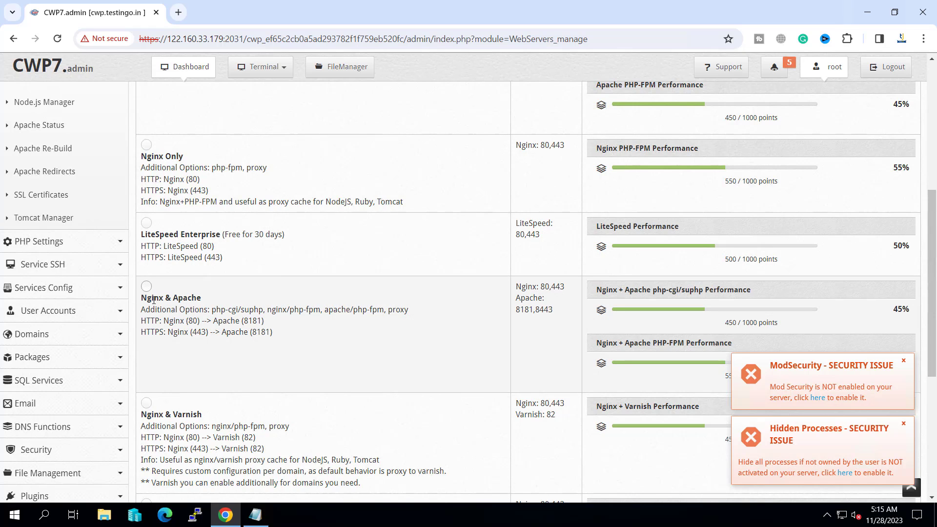
pyautogui.scroll(-2, 297, 325)
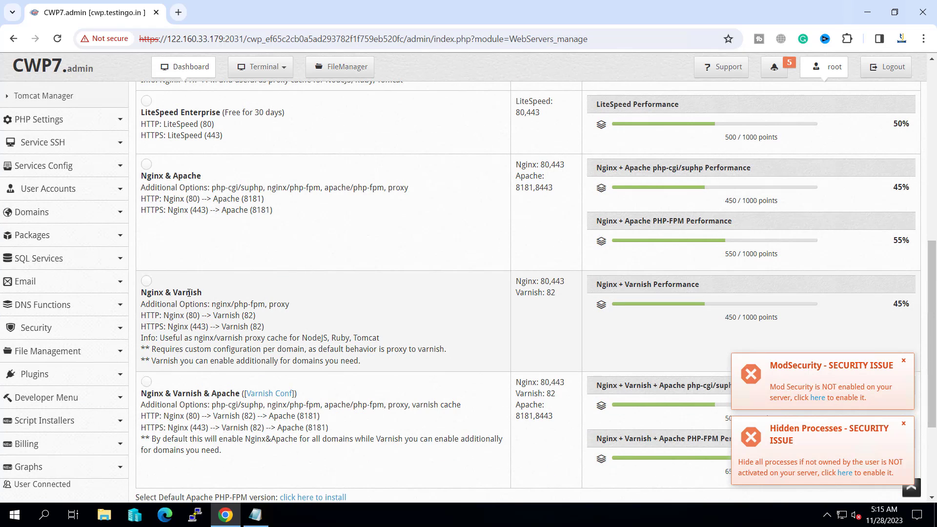
pyautogui.scroll(-1, 147, 334)
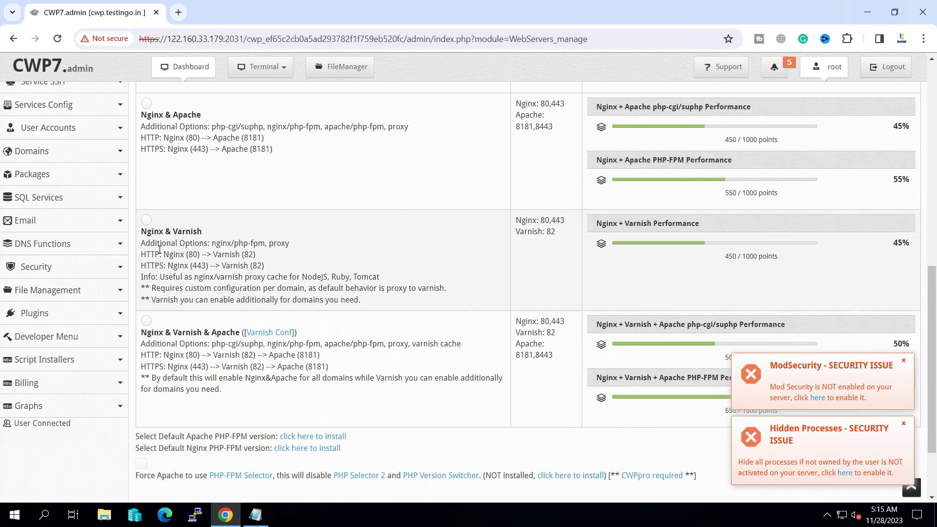
pyautogui.scroll(-1, 179, 332)
pyautogui.click(147, 260)
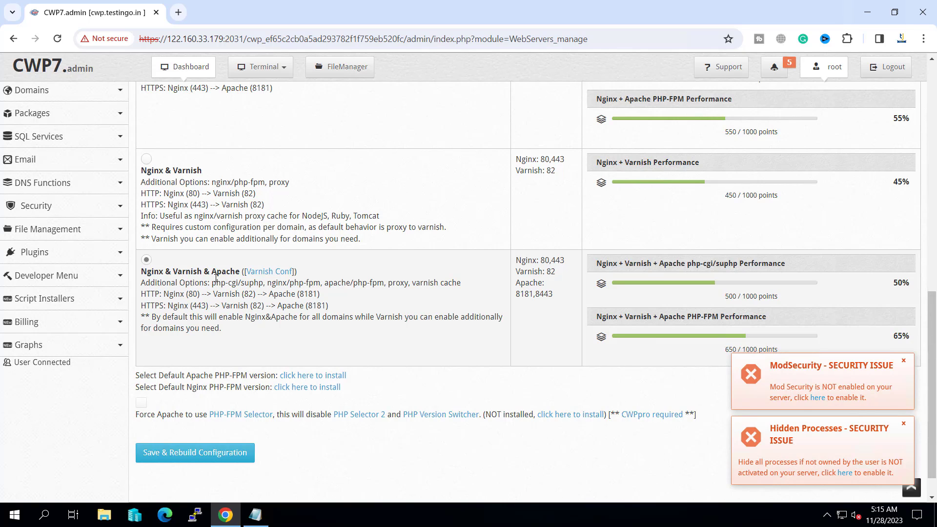
pyautogui.scroll(-1, 220, 280)
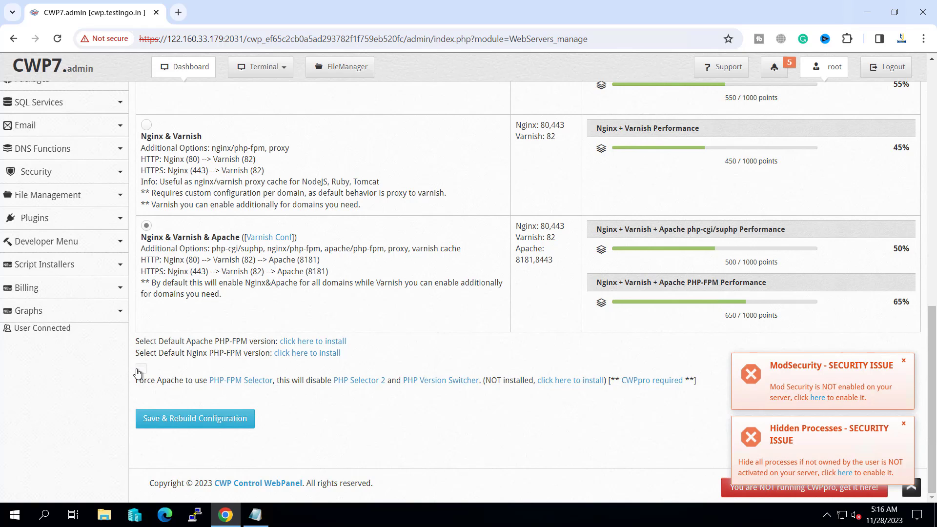
# - Save and rebuild the web server configuration, then check the Nginx and Varnish install log
pyautogui.click(195, 424)
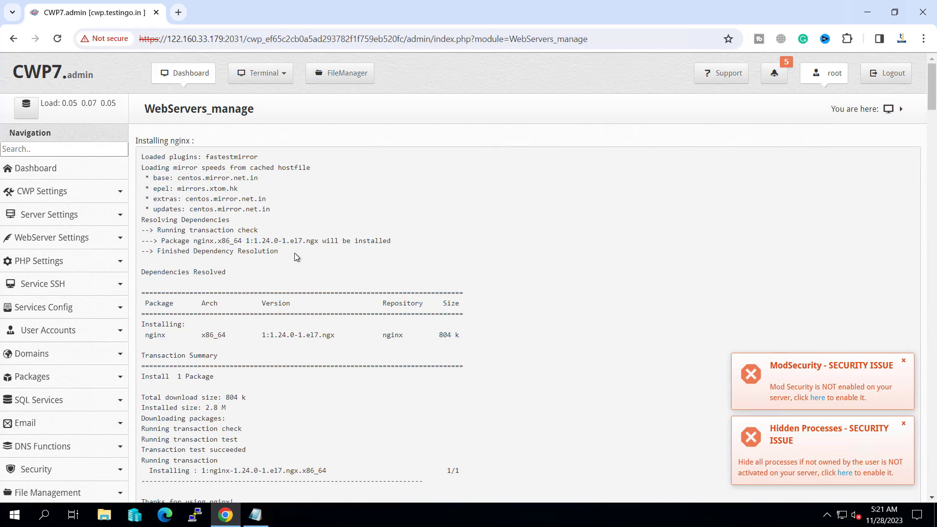
pyautogui.scroll(-10, 138, 161)
pyautogui.moveTo(137, 163); pyautogui.dragTo(225, 164)
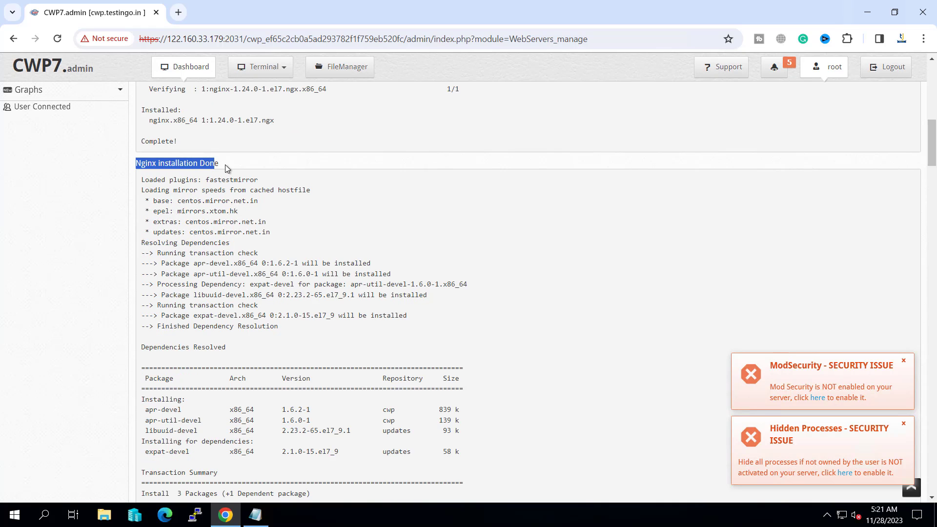
pyautogui.scroll(-10, 247, 294)
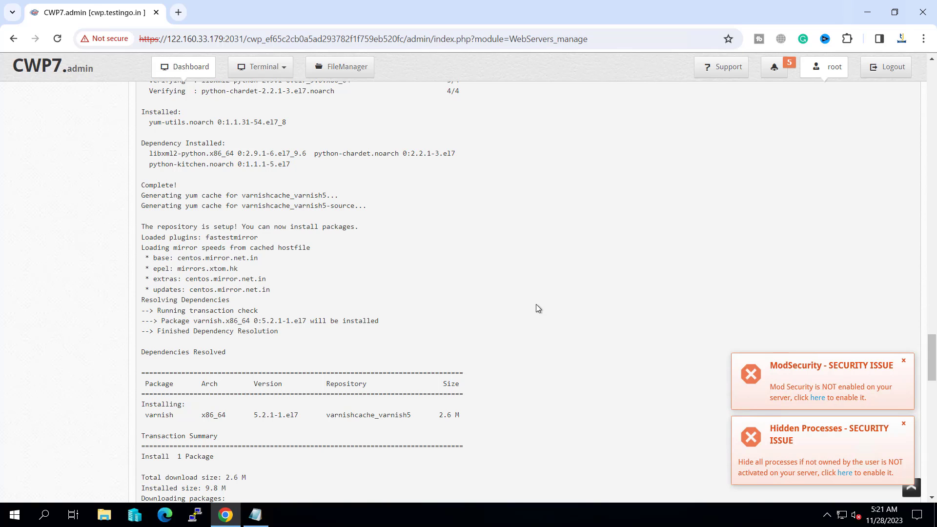
pyautogui.scroll(-6, 159, 309)
pyautogui.doubleClick(157, 309)
pyautogui.scroll(-10, 320, 311)
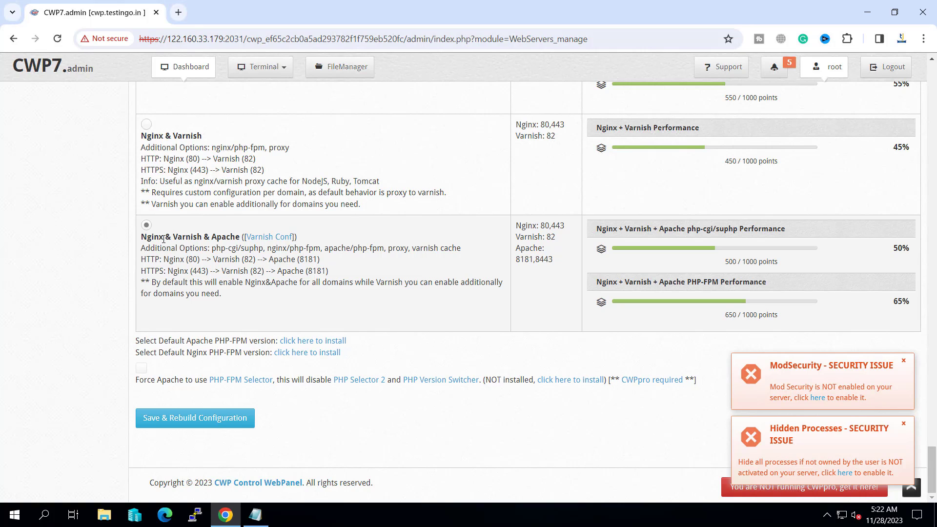
pyautogui.scroll(10, 204, 161)
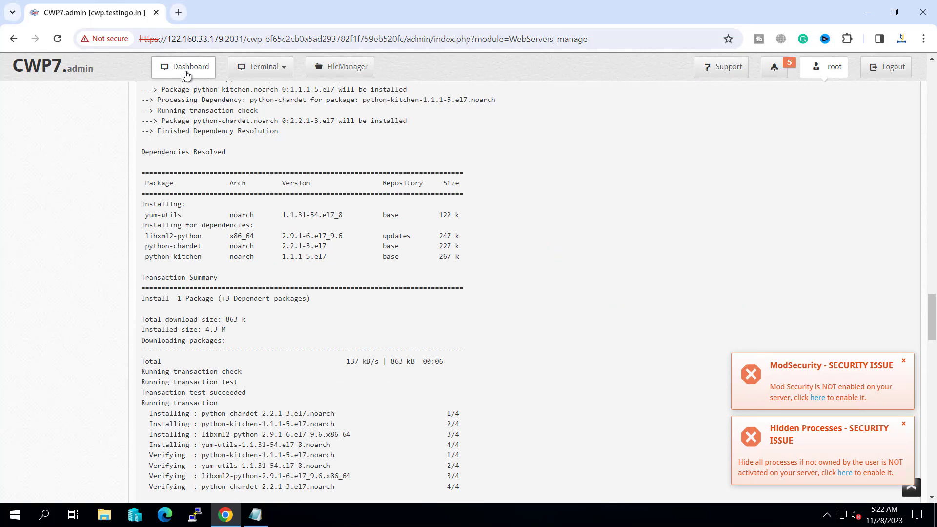
# - Open Server Settings > Change Hostname and review the current hostname cwp.testingo.in
pyautogui.click(190, 74)
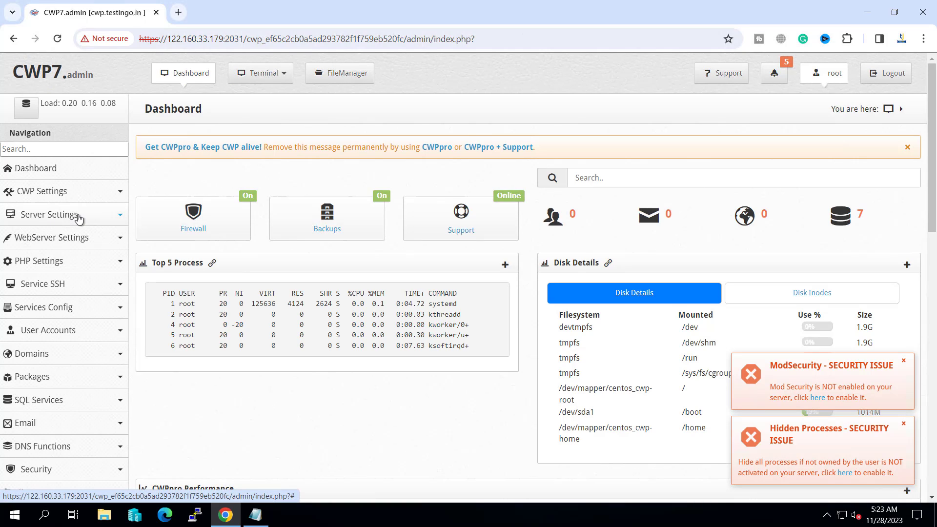
pyautogui.click(78, 216)
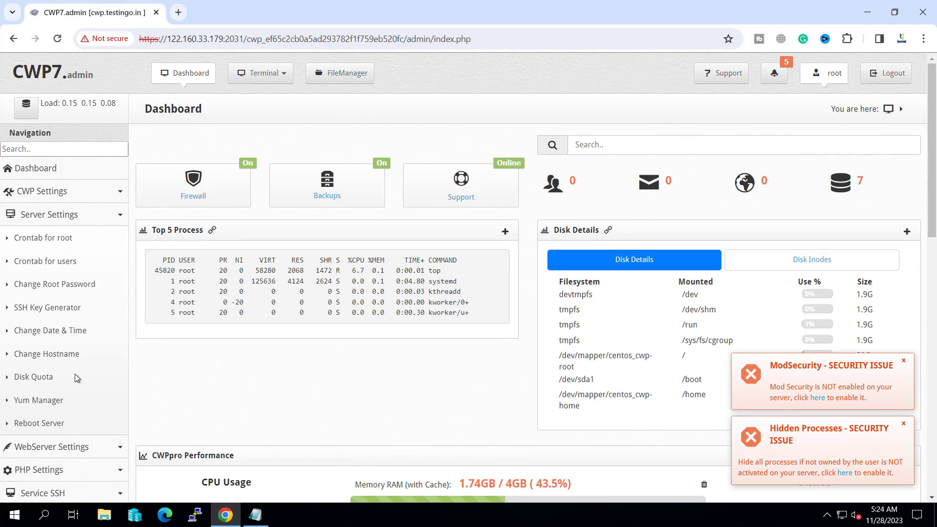
pyautogui.click(41, 357)
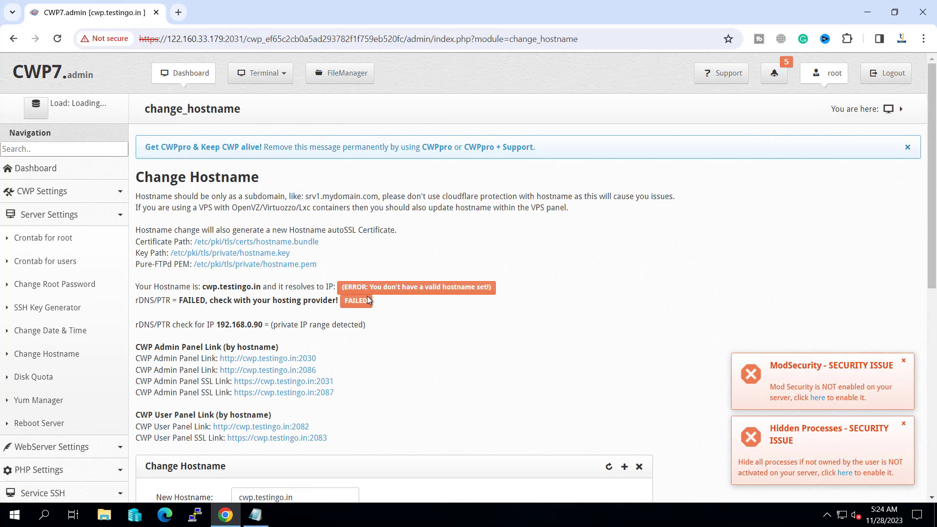
pyautogui.scroll(-3, 367, 295)
pyautogui.moveTo(302, 380); pyautogui.dragTo(237, 379)
pyautogui.click(176, 395)
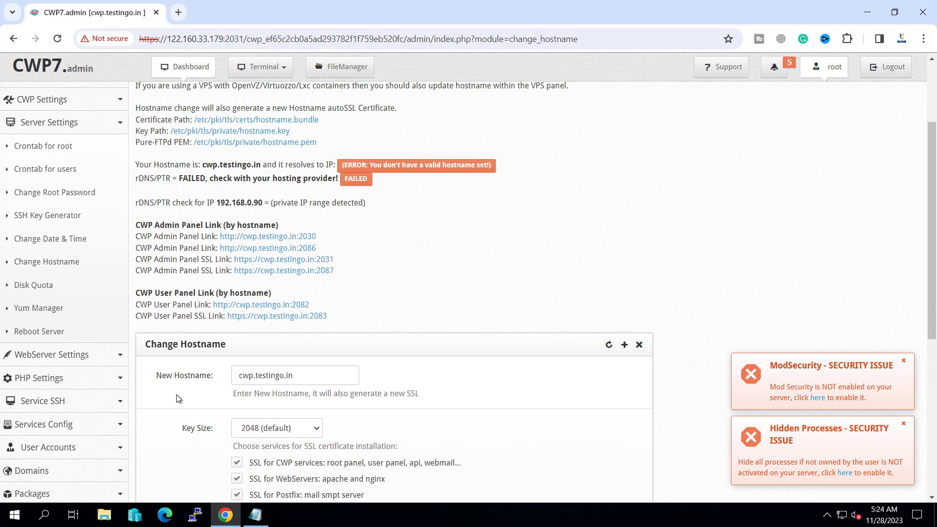
pyautogui.moveTo(238, 376); pyautogui.dragTo(310, 372)
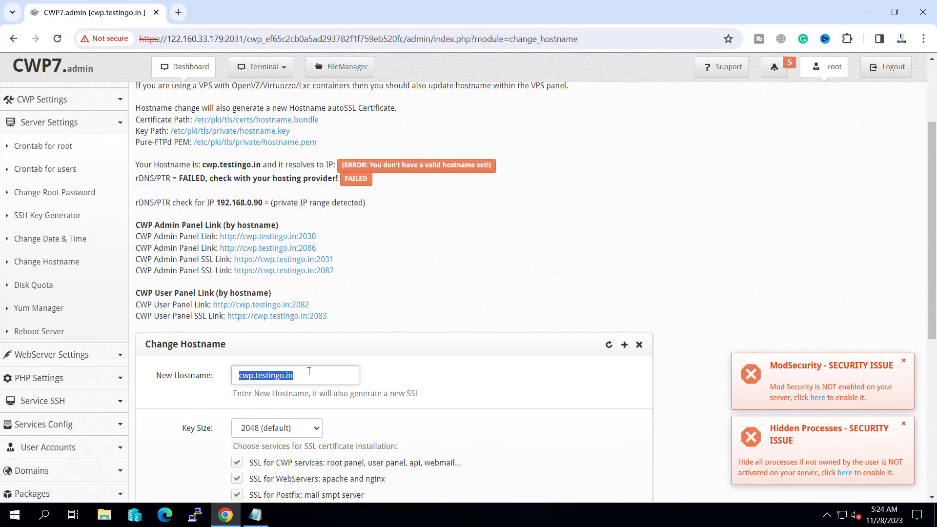
pyautogui.click(389, 233)
pyautogui.moveTo(137, 164); pyautogui.dragTo(259, 166)
pyautogui.click(205, 165)
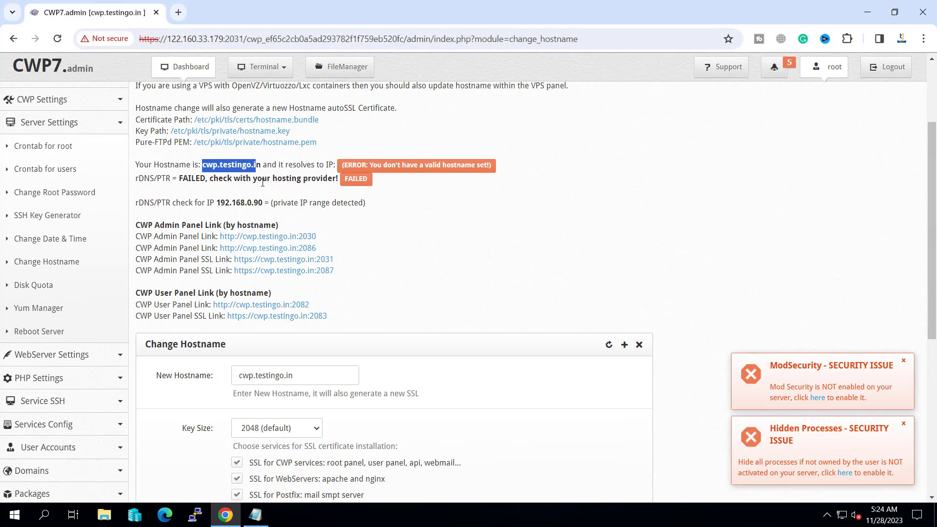
pyautogui.click(155, 225)
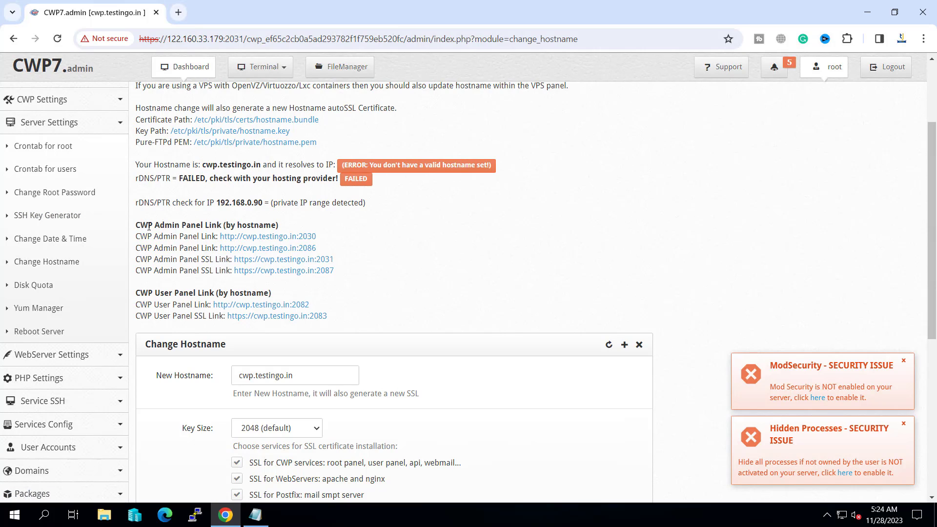
pyautogui.moveTo(158, 225); pyautogui.dragTo(222, 228)
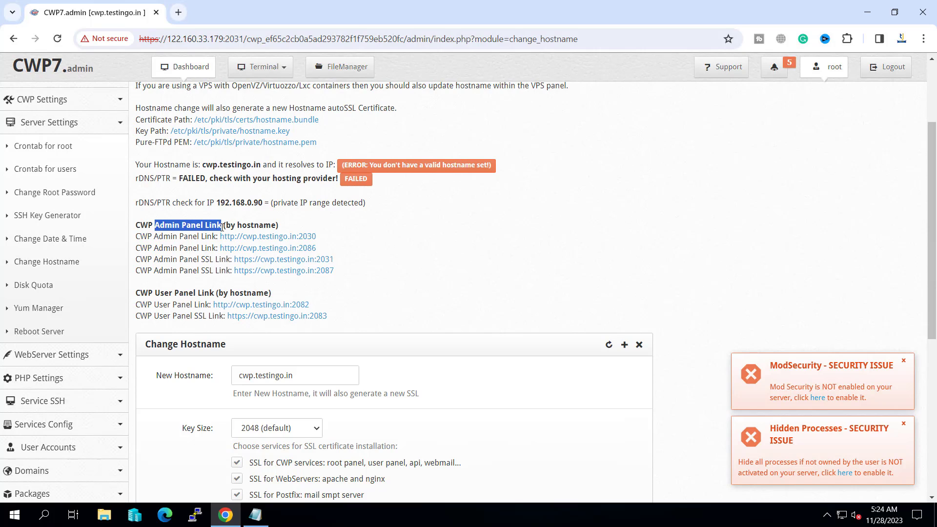
pyautogui.click(192, 245)
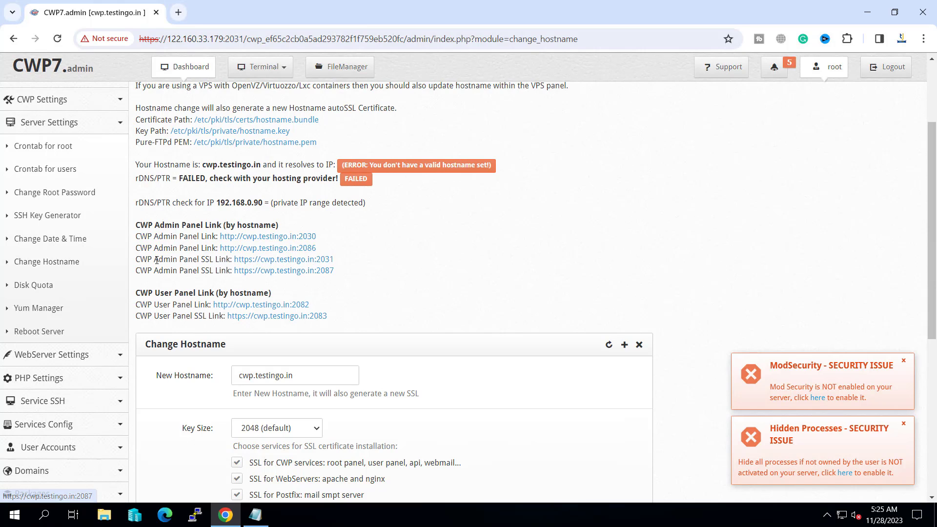
# - Open the port 2031 admin link in a new tab, then review the admin and user panel links
pyautogui.rightClick(272, 259)
pyautogui.click(289, 272)
pyautogui.click(229, 13)
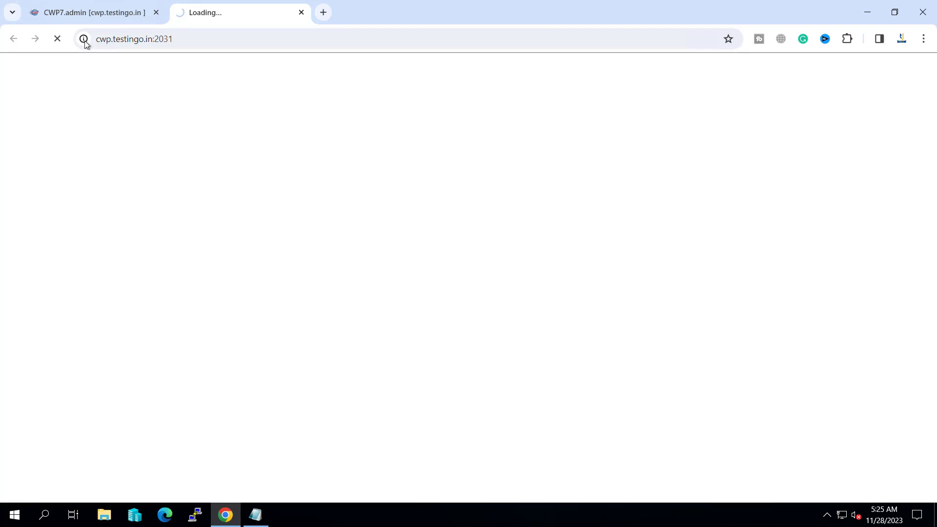
pyautogui.click(118, 15)
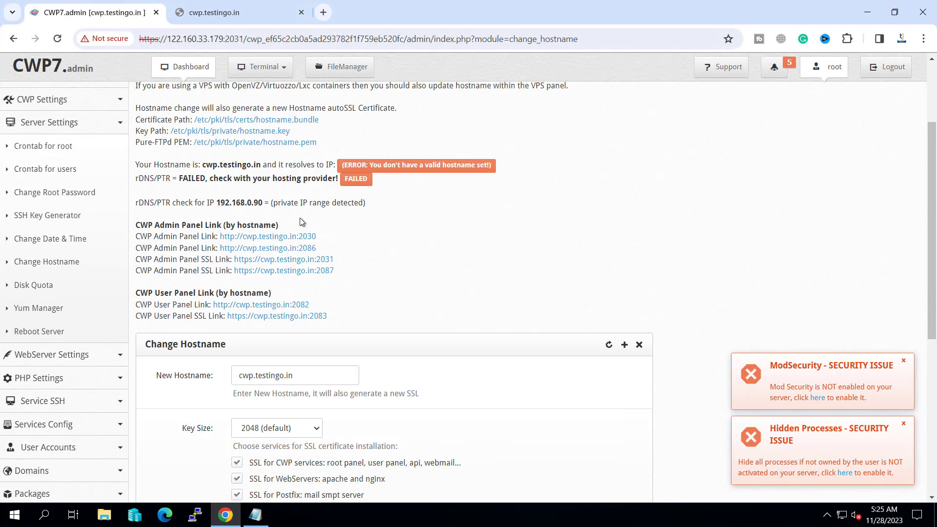
pyautogui.moveTo(146, 236); pyautogui.dragTo(337, 275)
pyautogui.moveTo(136, 307); pyautogui.dragTo(295, 318)
pyautogui.click(219, 310)
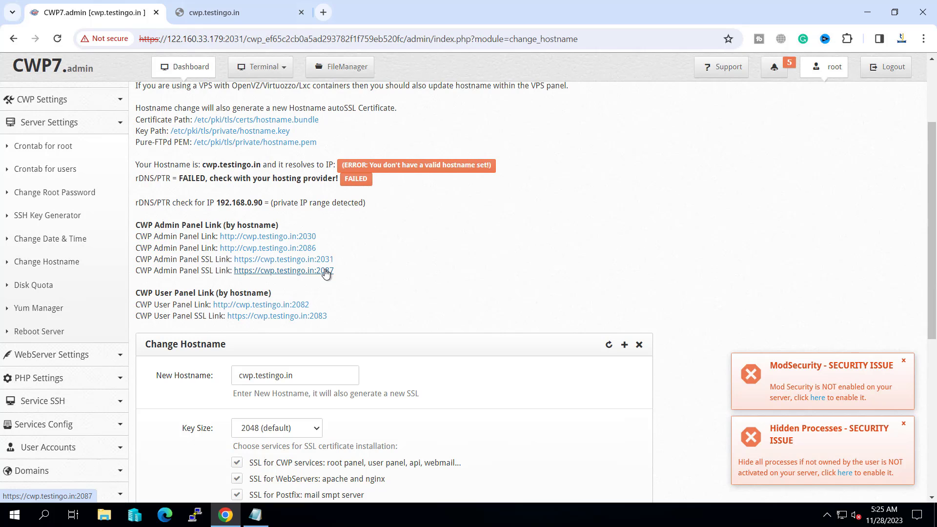
pyautogui.scroll(-1, 464, 276)
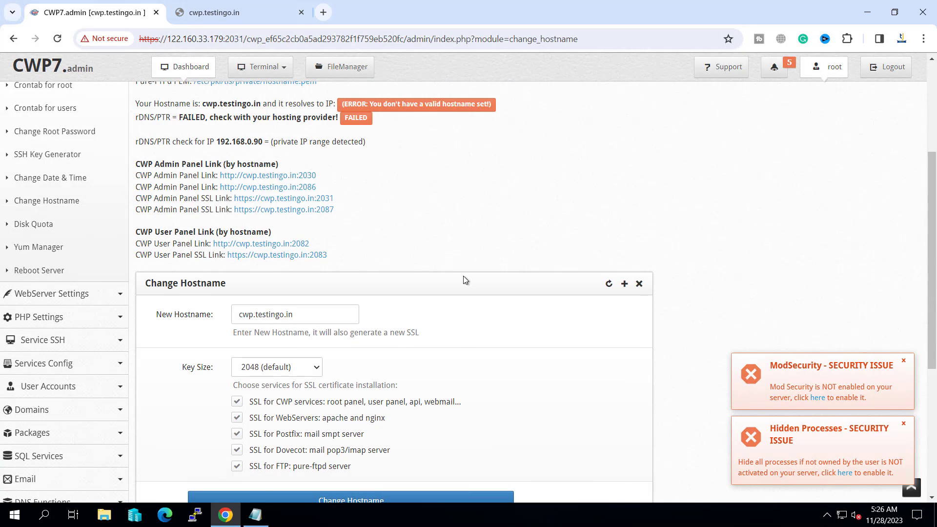
pyautogui.scroll(3, 464, 276)
pyautogui.scroll(-3, 59, 300)
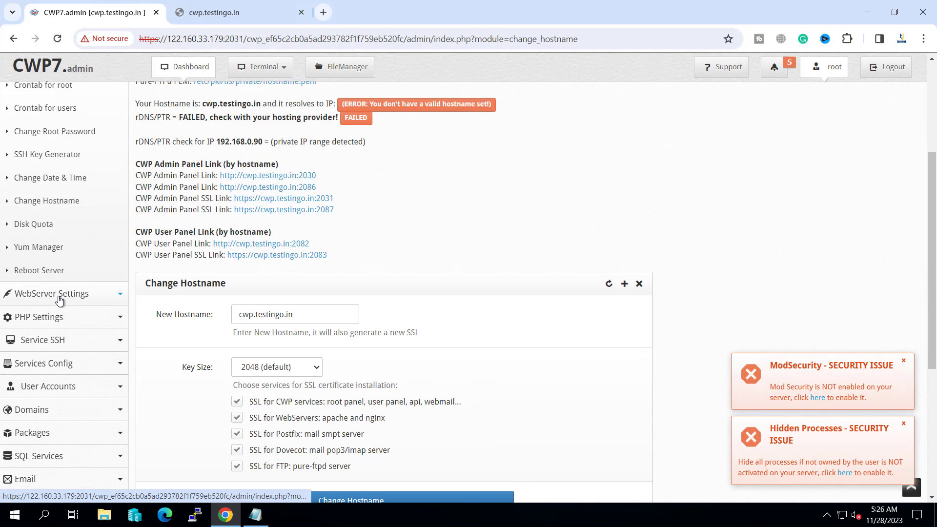
pyautogui.scroll(-4, 61, 293)
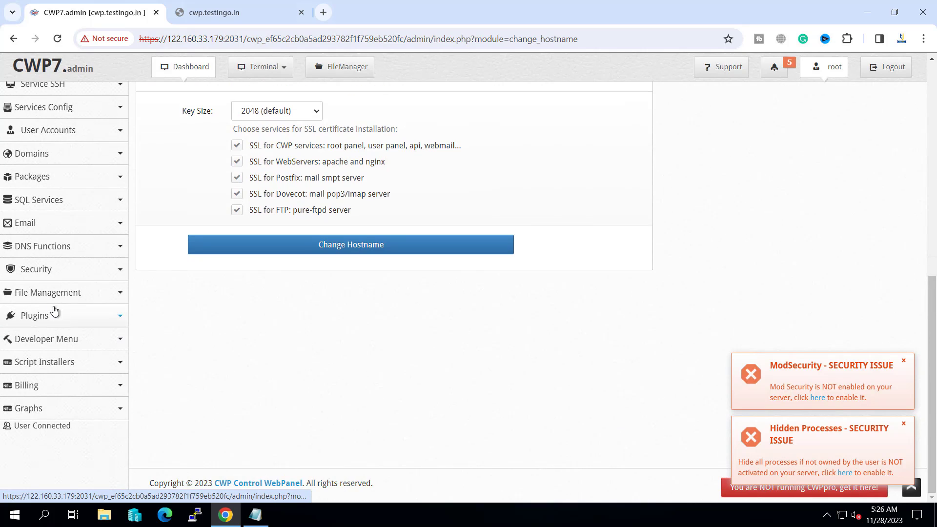
pyautogui.click(49, 247)
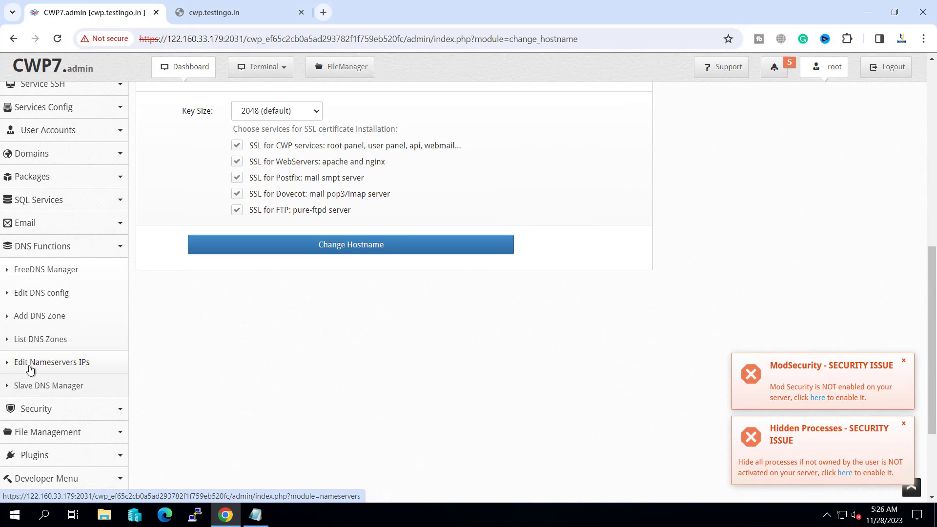
# - Open Edit Nameservers IPs and copy the server IP 122.160.33.179 from the address bar
pyautogui.click(29, 366)
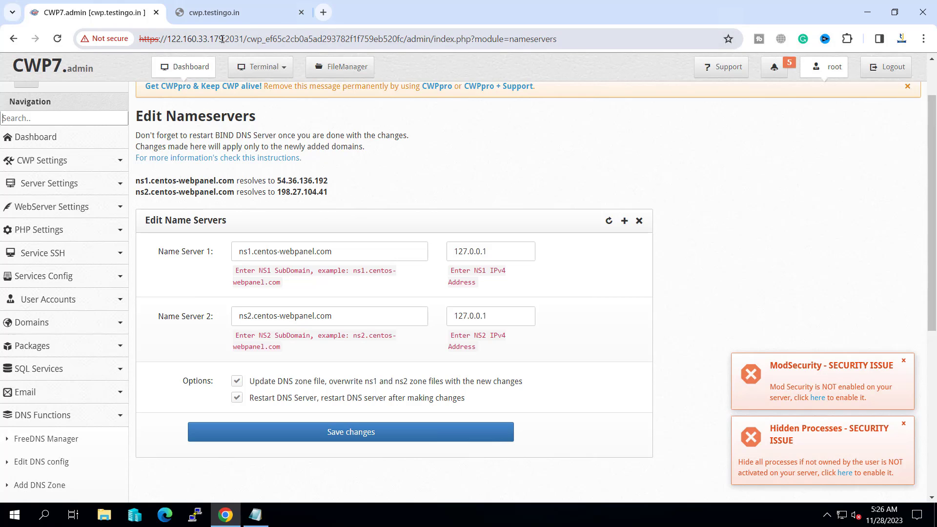
pyautogui.moveTo(222, 39); pyautogui.dragTo(167, 39)
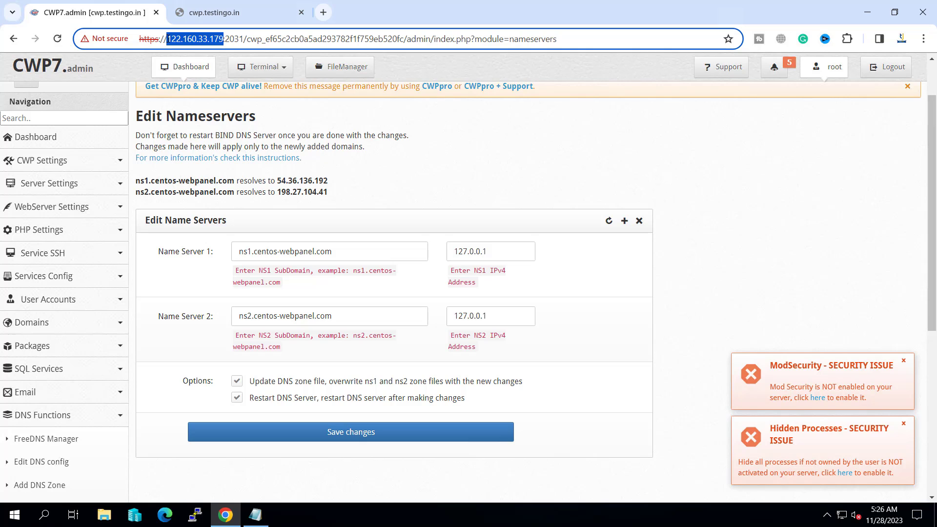
pyautogui.rightClick(180, 39)
pyautogui.click(205, 146)
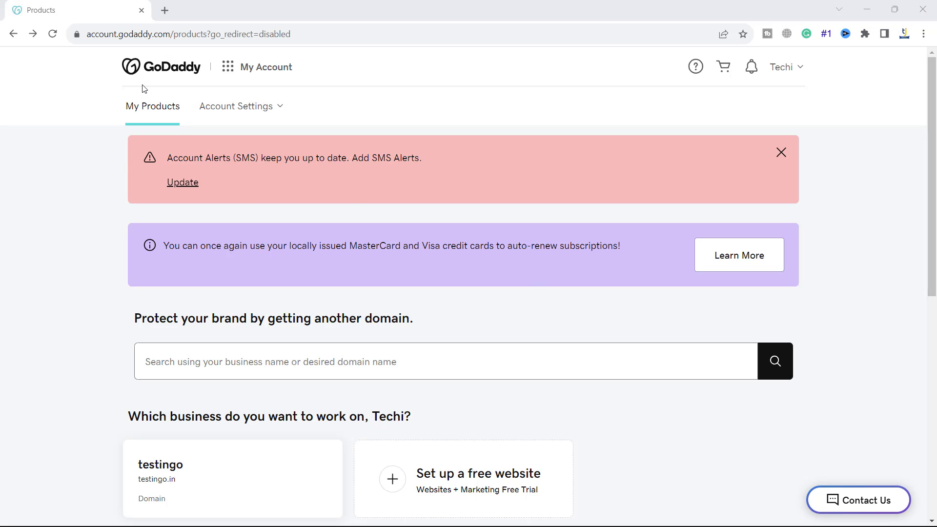
# - Open testingo.in's DNS management, review its current nameservers, and go to Hostnames
pyautogui.scroll(-4, 170, 78)
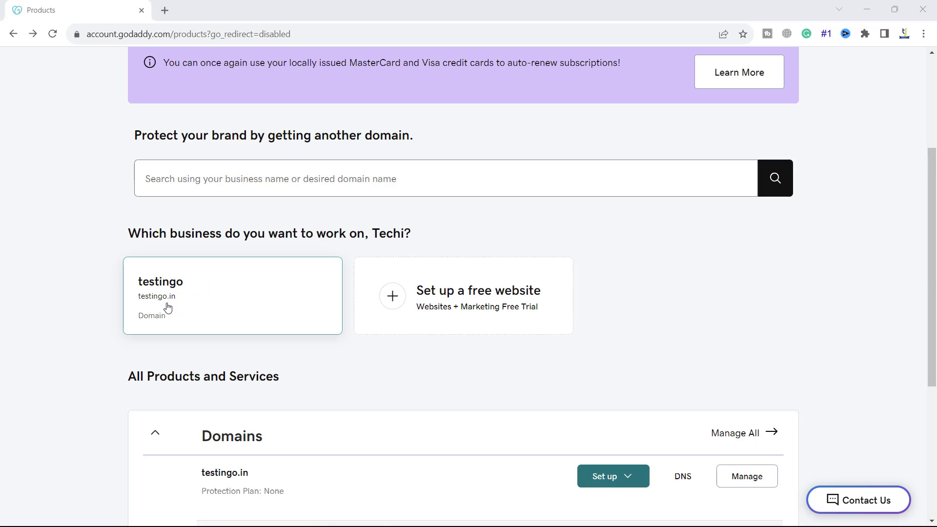
pyautogui.scroll(-4, 646, 307)
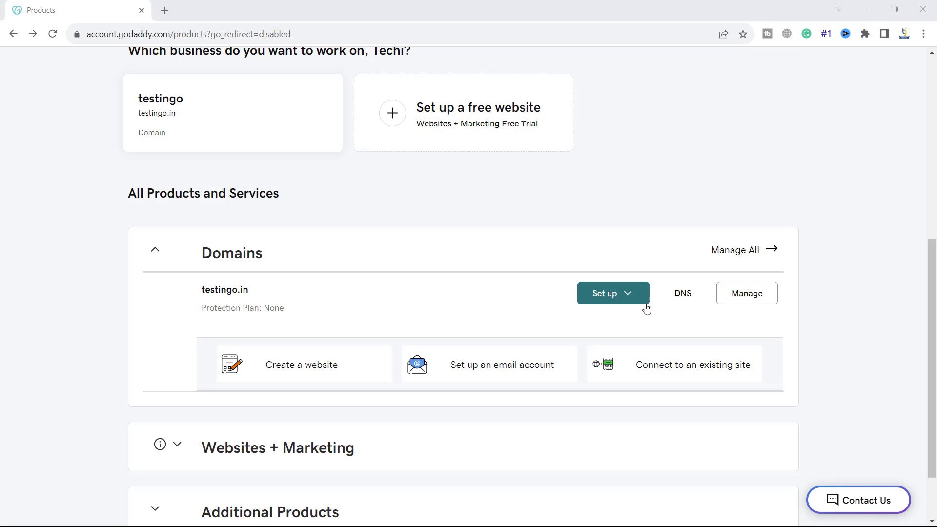
pyautogui.click(679, 295)
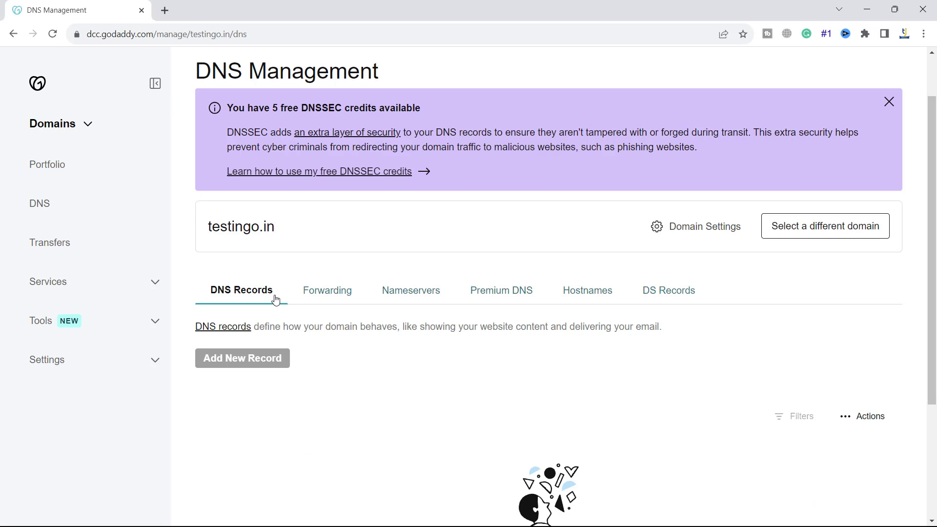
pyautogui.click(410, 293)
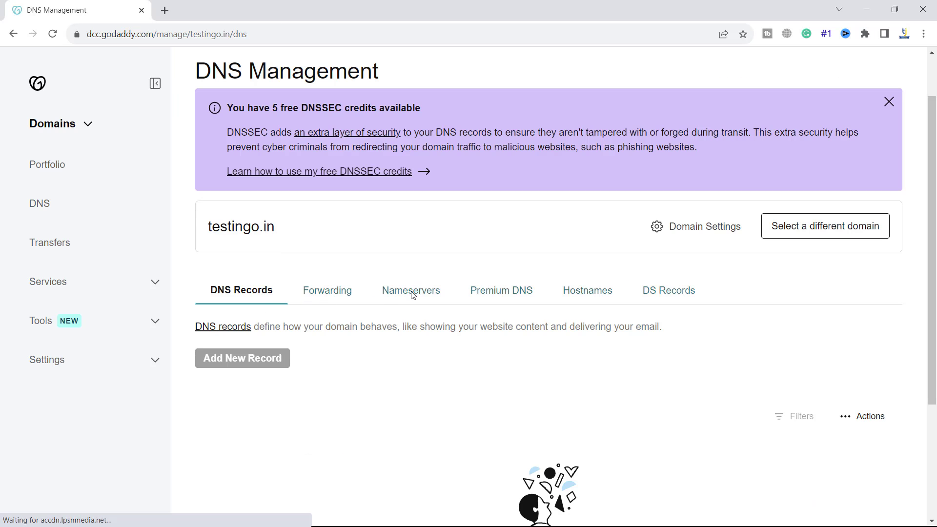
pyautogui.scroll(-1, 406, 349)
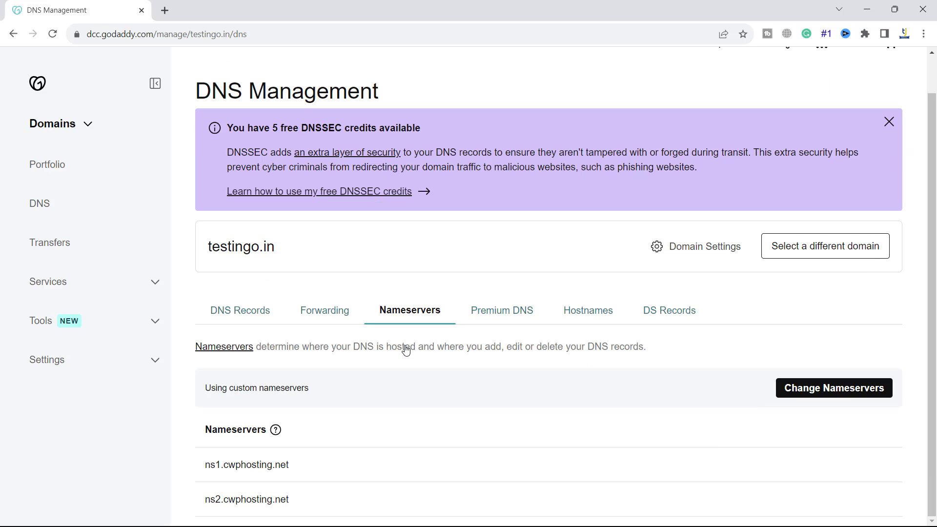
pyautogui.scroll(1, 558, 321)
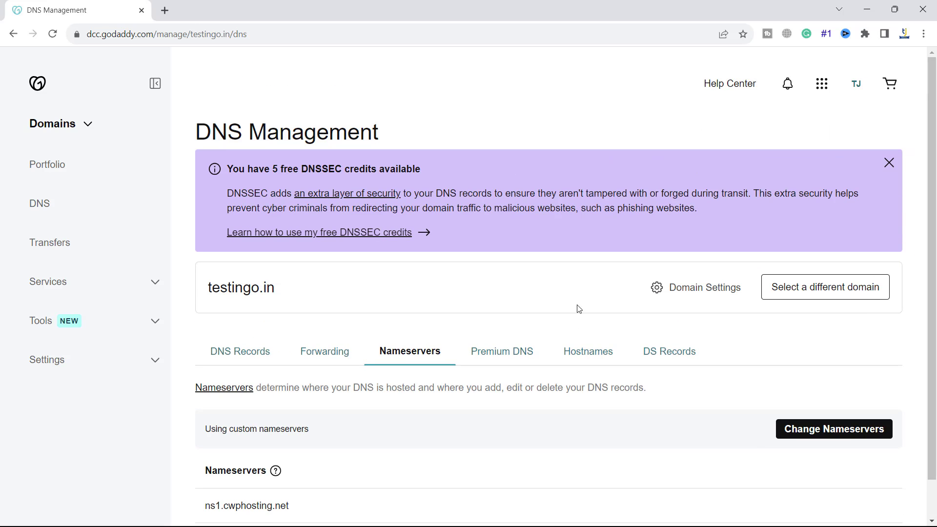
pyautogui.click(585, 352)
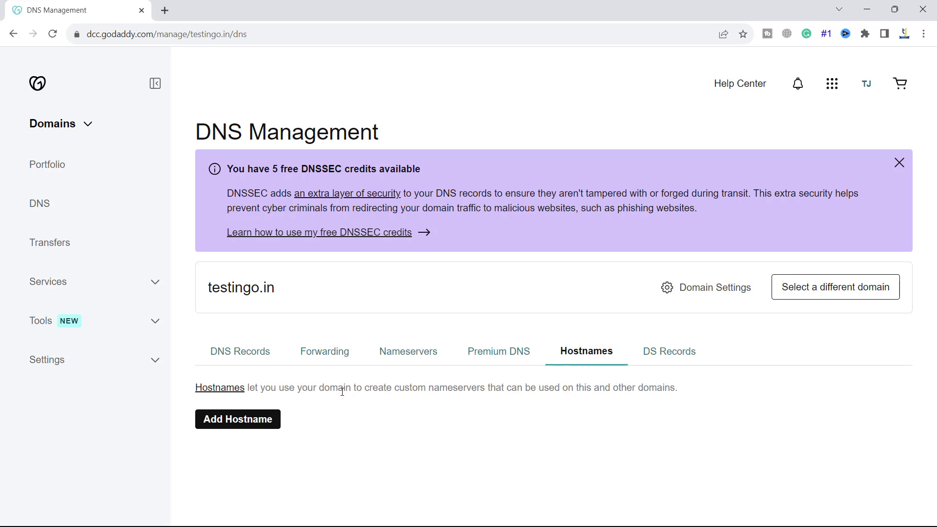
pyautogui.moveTo(395, 388); pyautogui.dragTo(493, 391)
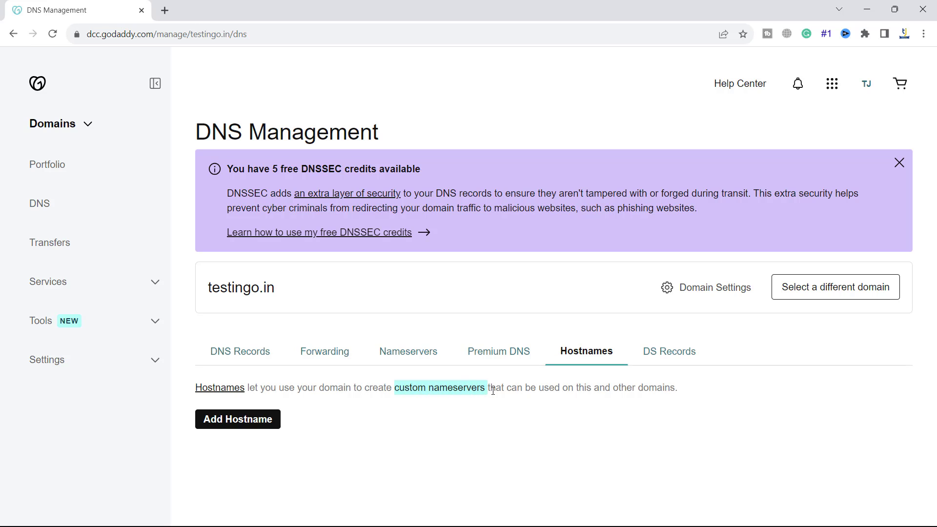
pyautogui.click(538, 391)
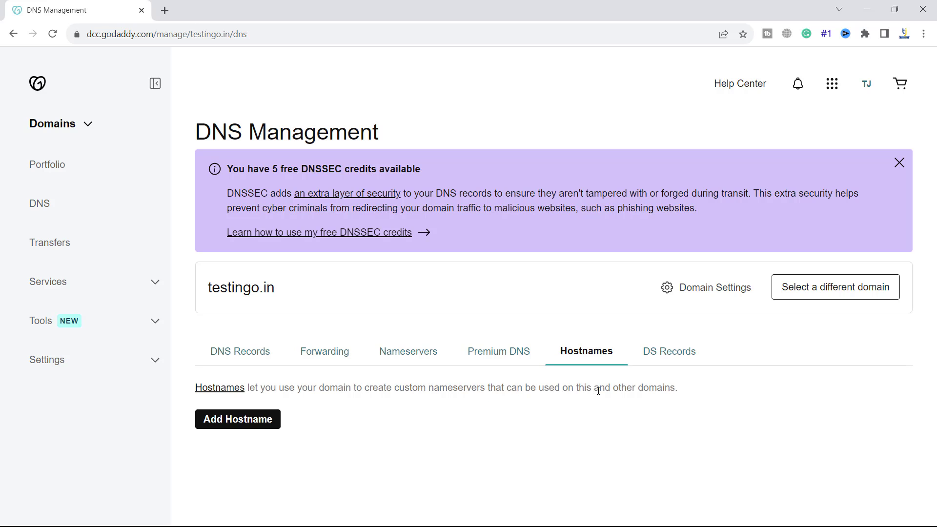
# - Add hostname ns1 pointing to 122.160.33.179 and save it
pyautogui.click(246, 424)
pyautogui.scroll(-1, 400, 371)
pyautogui.click(264, 417)
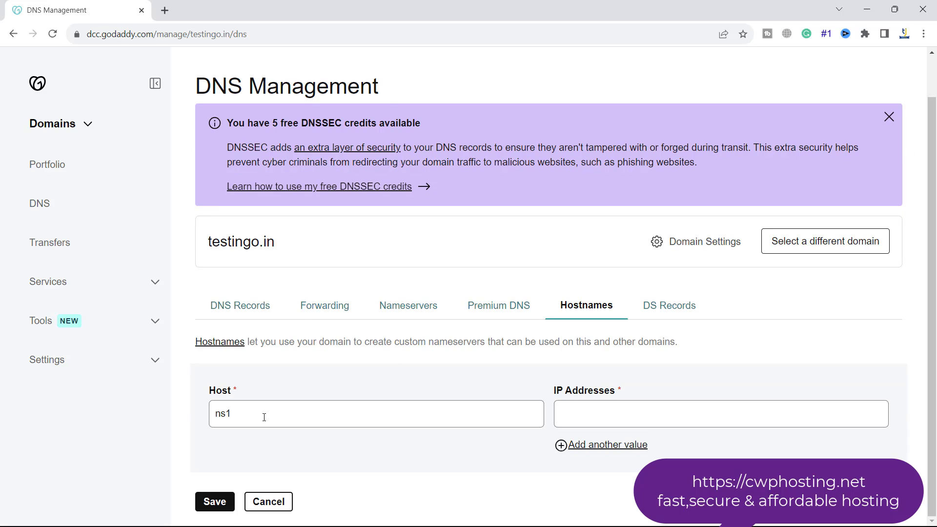
pyautogui.click(588, 414)
pyautogui.hotkey('ctrl', 'v')
pyautogui.click(215, 501)
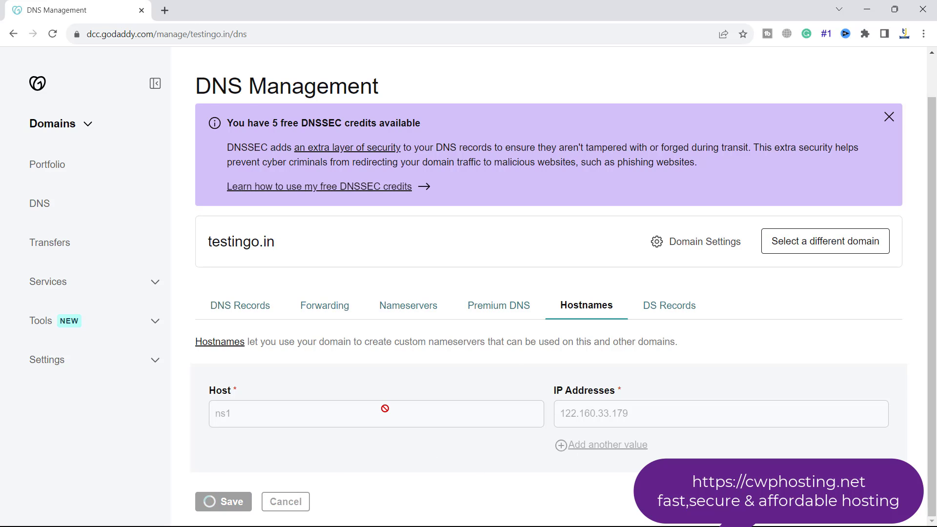
# - Add hostname ns2.testingo with IP 122.160.33.179 and confirm the host change warnings
pyautogui.click(255, 368)
pyautogui.write('ns2.')
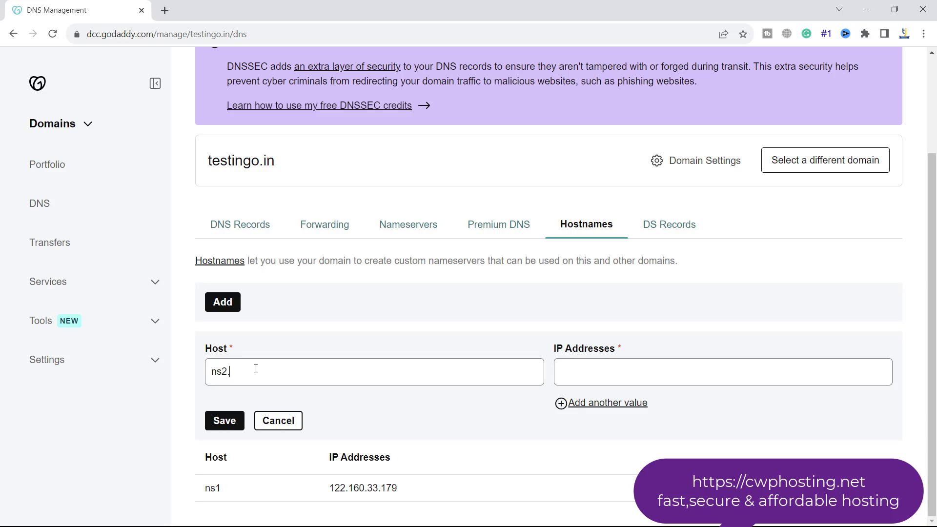
pyautogui.write('testingo.in')
pyautogui.click(591, 366)
pyautogui.hotkey('ctrl', 'v')
pyautogui.moveTo(590, 369); pyautogui.dragTo(555, 375)
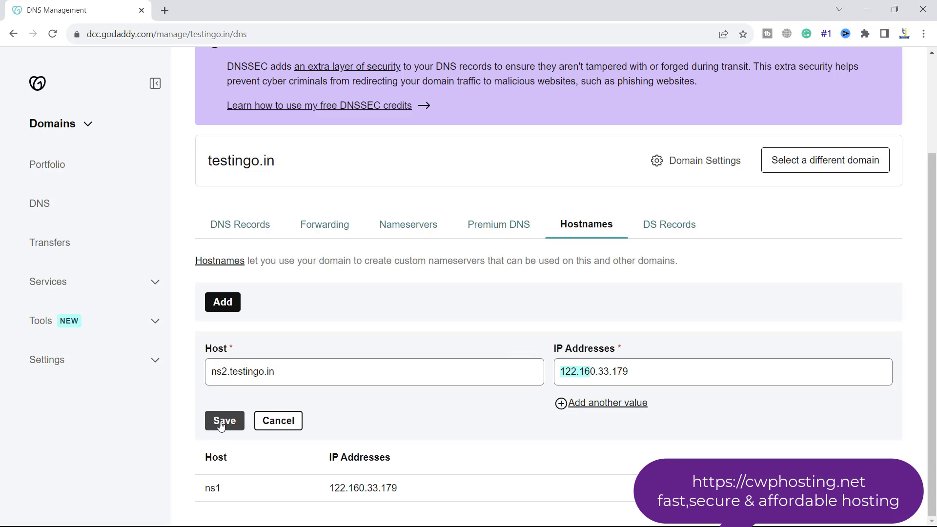
pyautogui.click(226, 421)
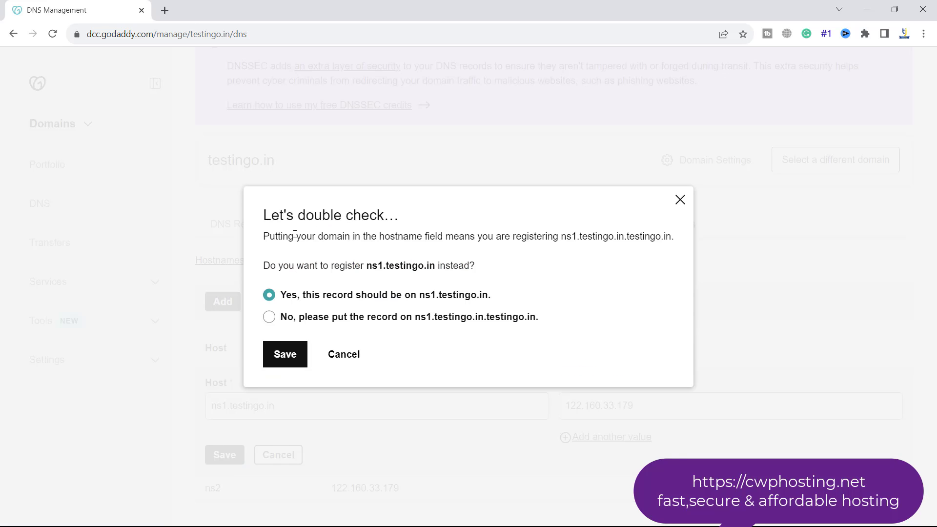
pyautogui.moveTo(304, 237); pyautogui.dragTo(576, 247)
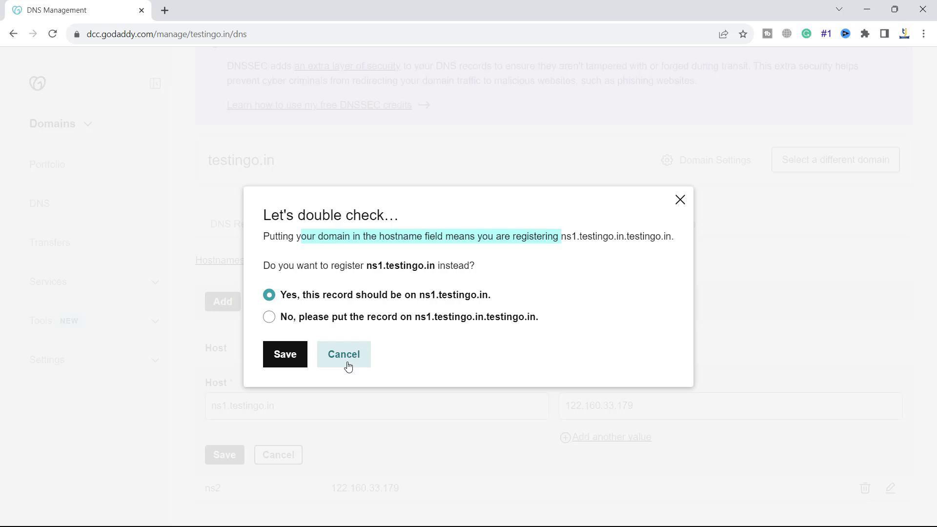
pyautogui.click(295, 359)
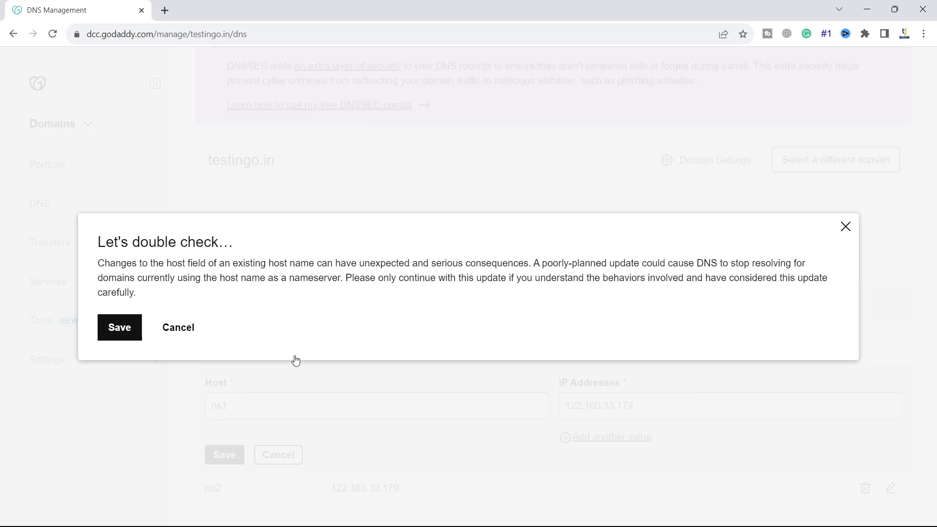
pyautogui.click(129, 330)
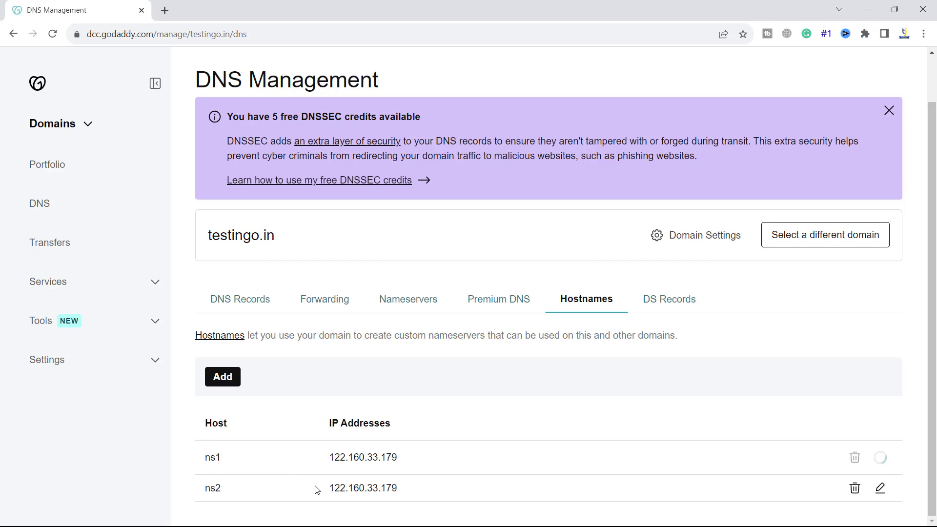
pyautogui.doubleClick(344, 460)
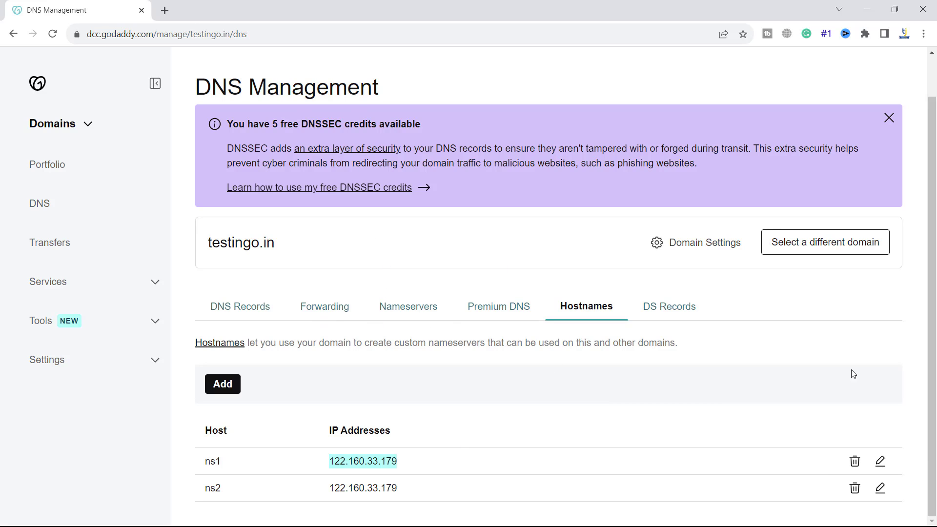
# - Search 'dns propagation' in a new tab and open the whatsmydns.net checker
pyautogui.click(169, 10)
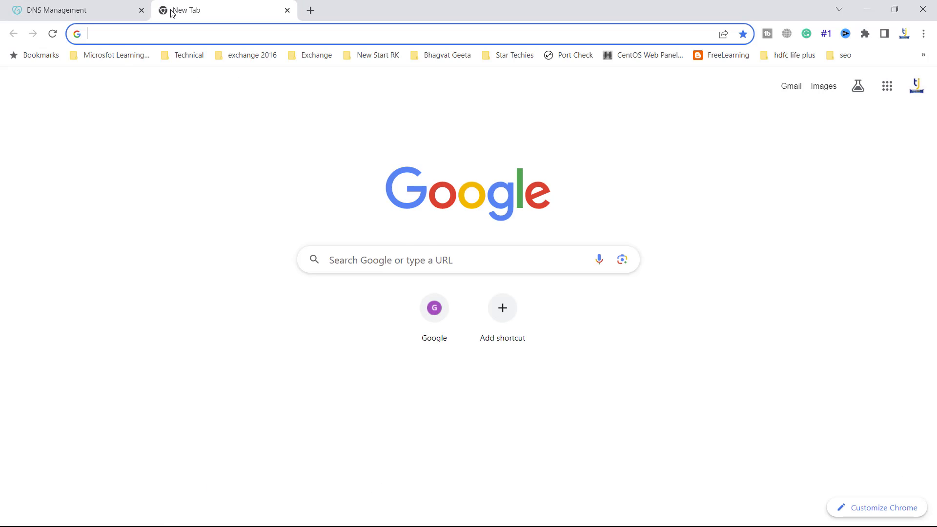
pyautogui.write('dns propagation')
pyautogui.press('Return')
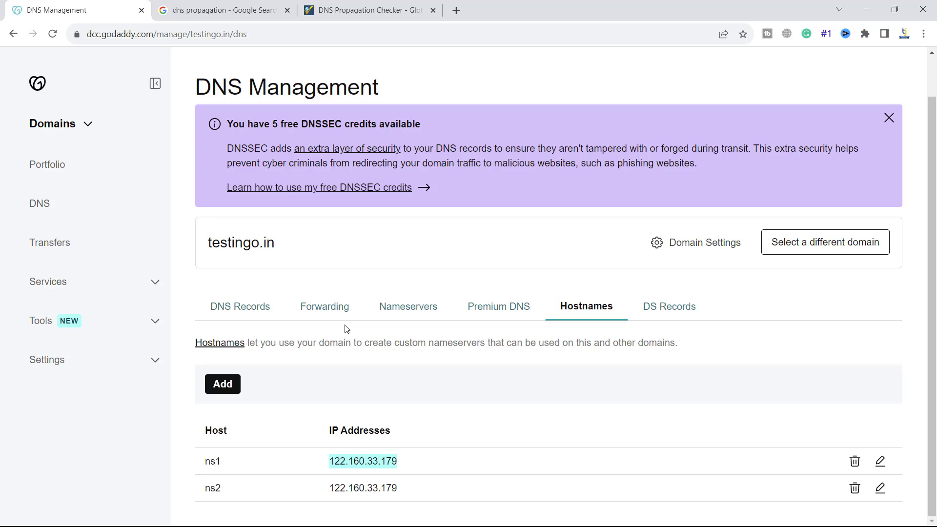
pyautogui.click(413, 376)
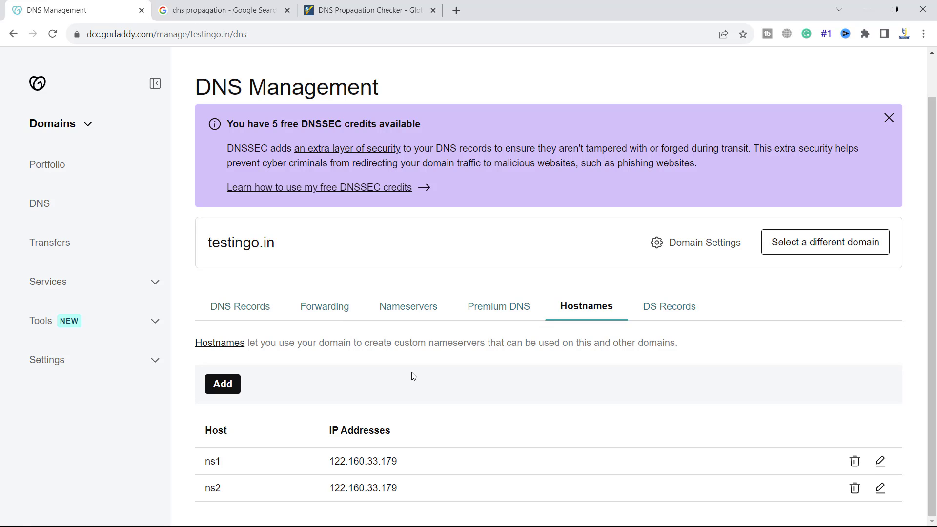
pyautogui.click(369, 10)
# - Check testingo.in's NS record propagation, then close the checker and return to DNS management
pyautogui.click(86, 139)
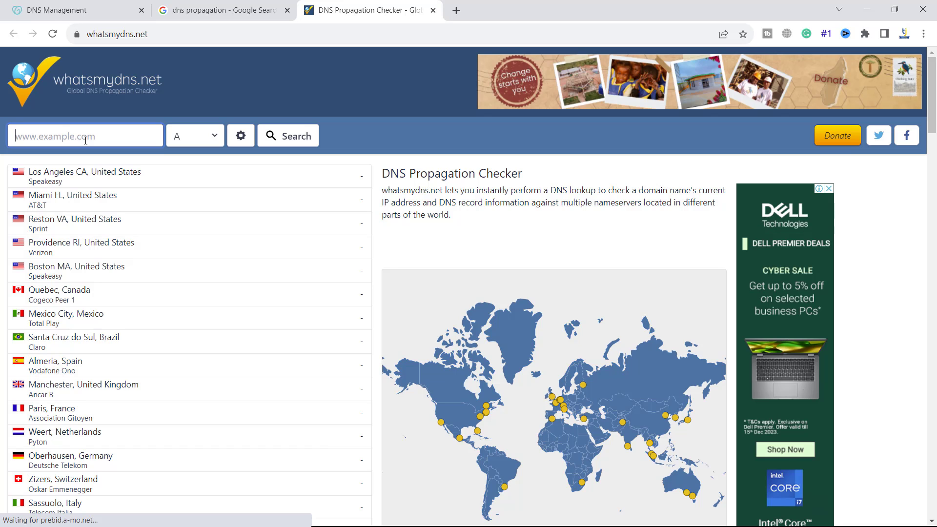
pyautogui.write('testingo.in')
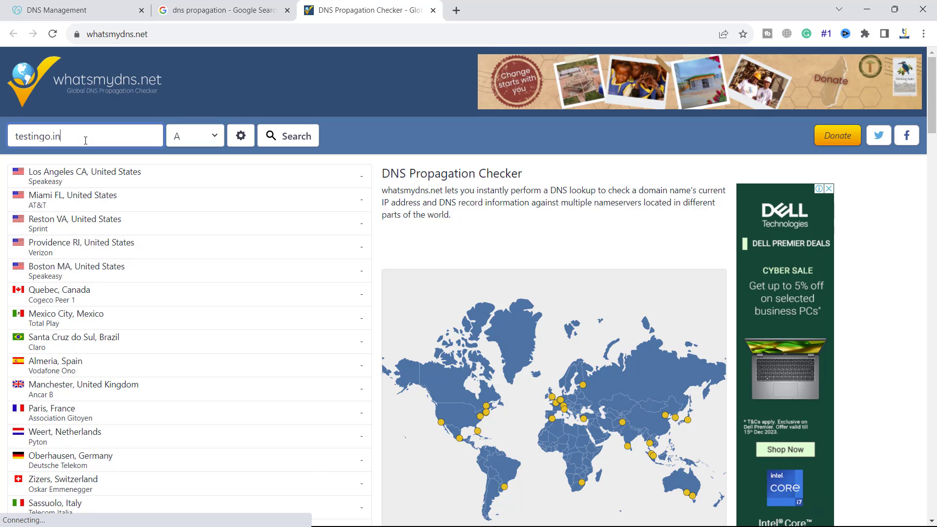
pyautogui.click(277, 138)
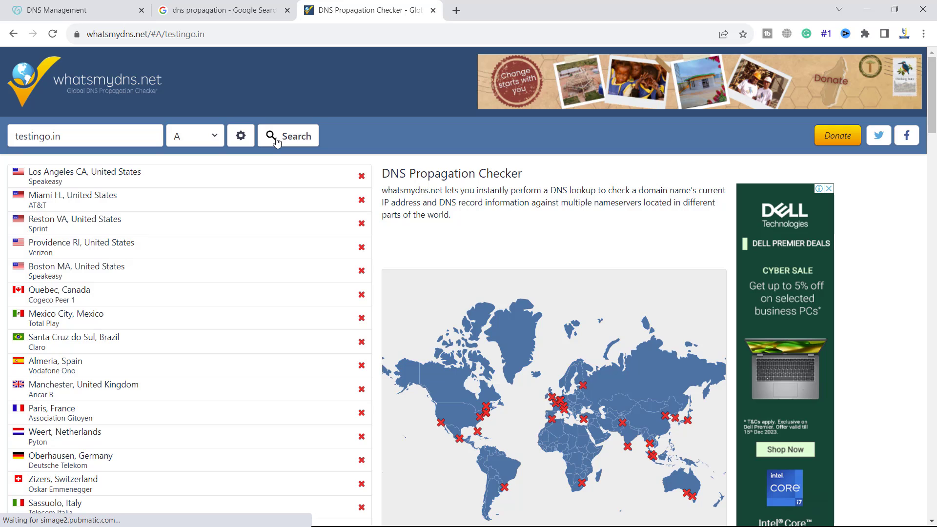
pyautogui.click(216, 139)
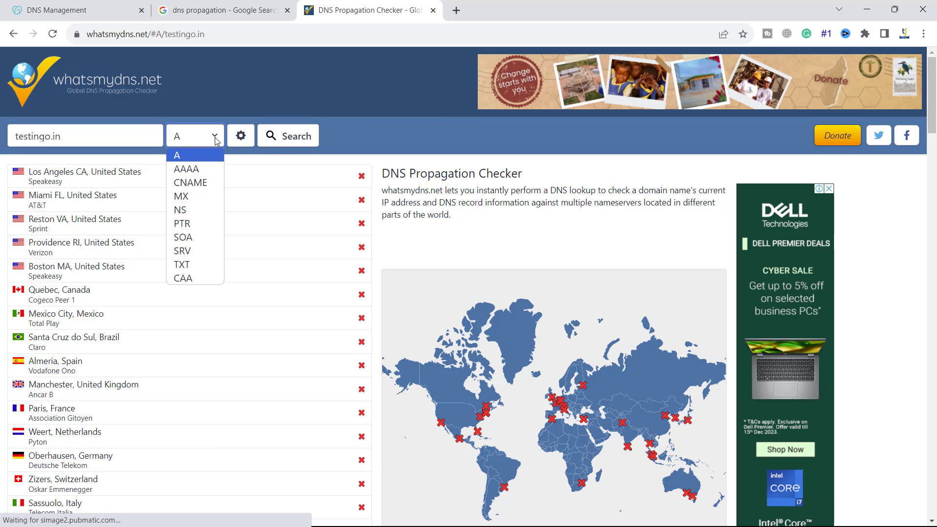
pyautogui.click(206, 213)
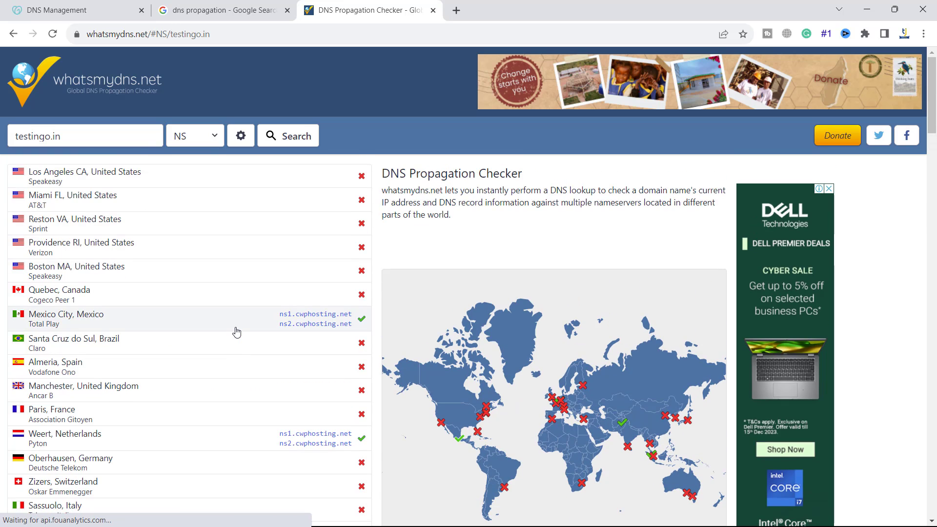
pyautogui.click(433, 11)
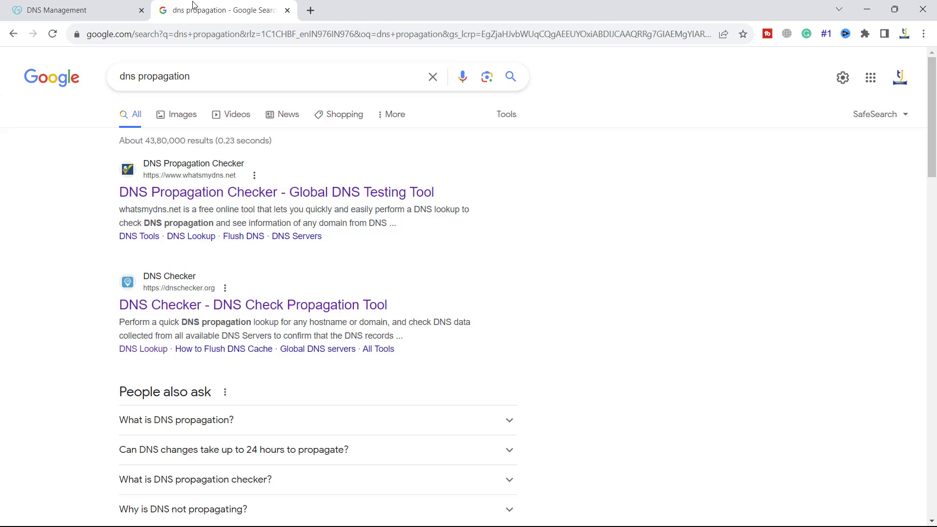
pyautogui.click(86, 18)
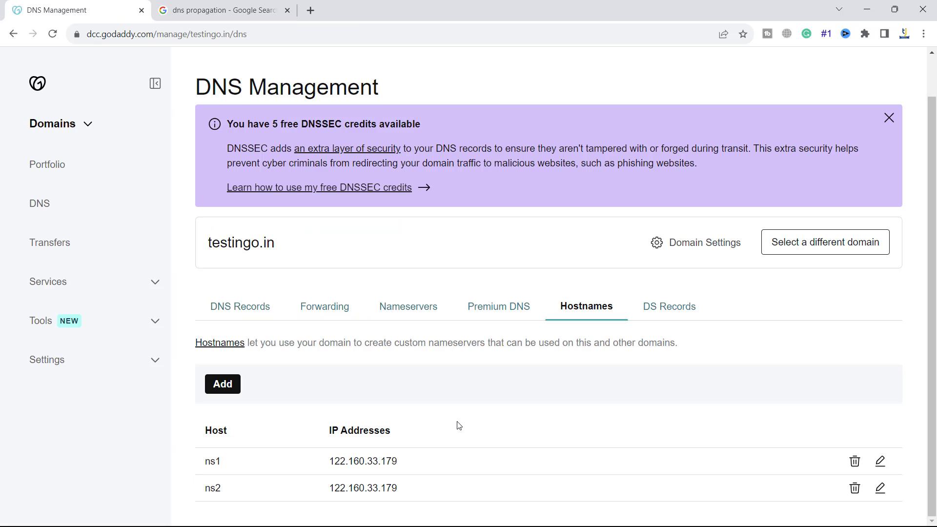
# - Change testingo.in's GoDaddy nameservers from cwphosting.net to ns1/ns2.testingo.in and confirm the change
pyautogui.click(391, 313)
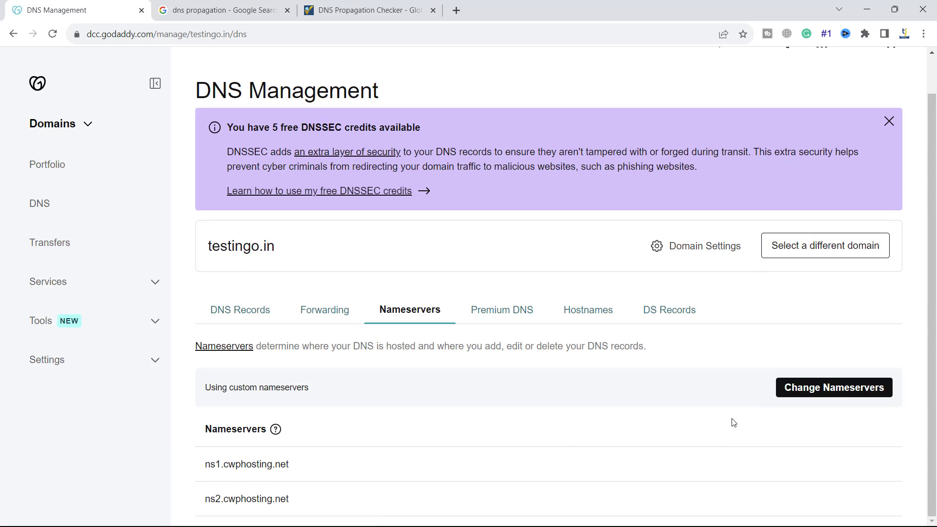
pyautogui.click(797, 393)
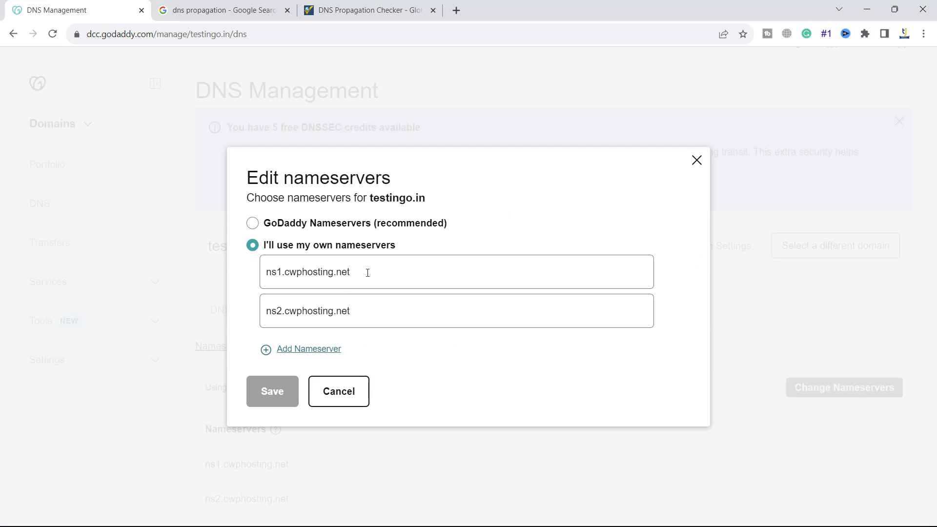
pyautogui.doubleClick(307, 273)
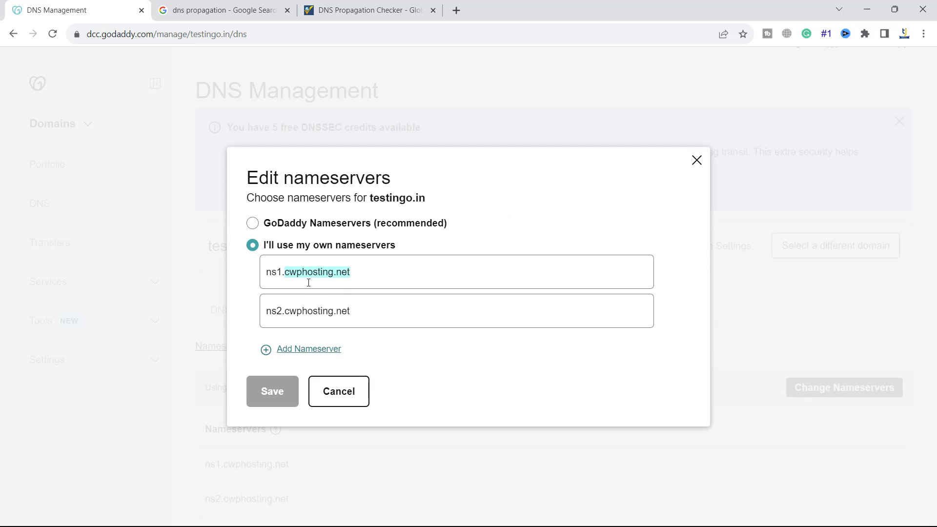
pyautogui.write('testi')
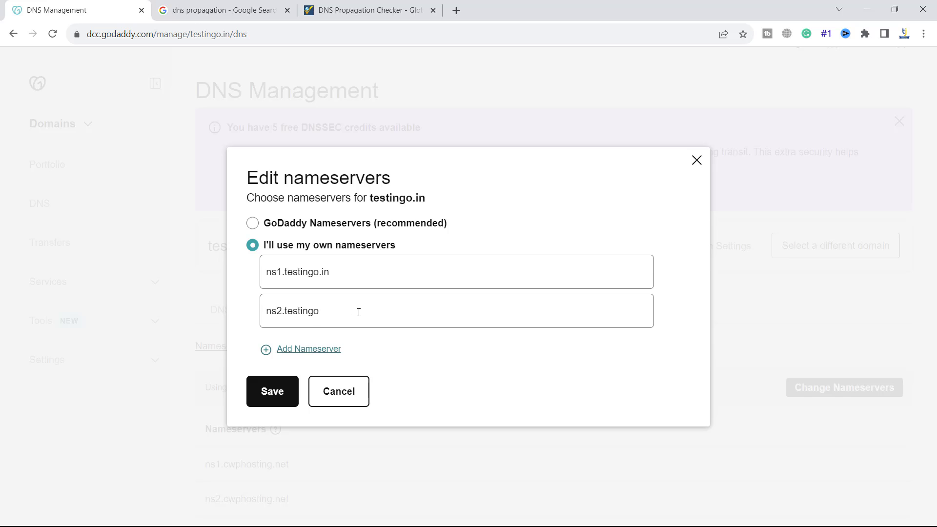
pyautogui.click(268, 389)
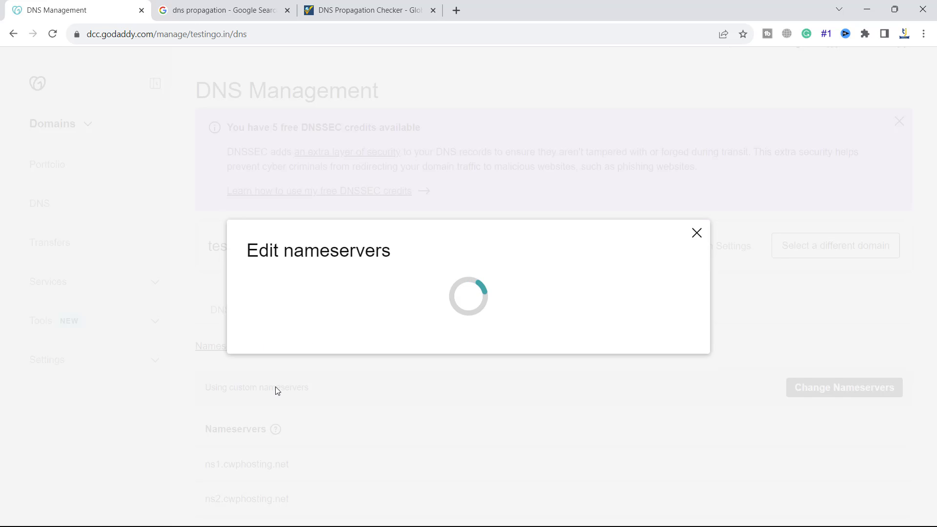
pyautogui.click(134, 348)
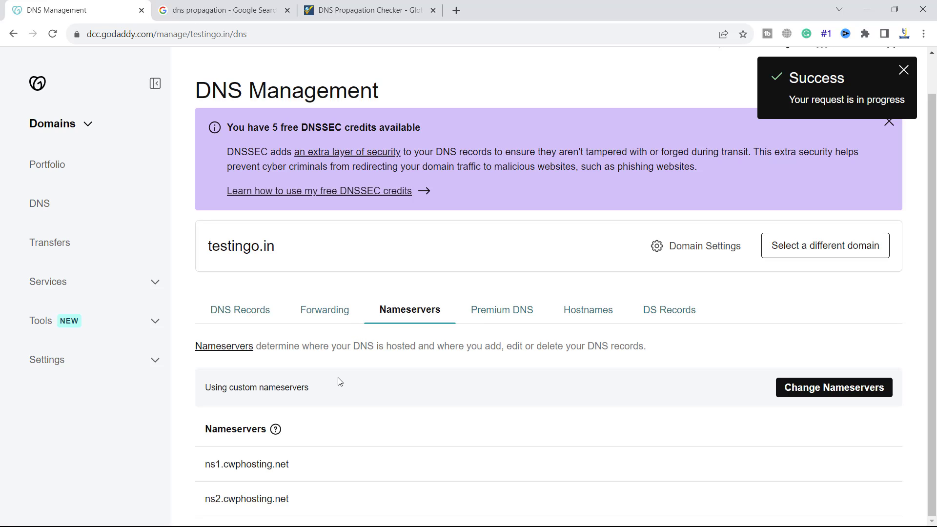
# - Reload GoDaddy DNS, check testingo.in's nameservers, and copy the hostname IP 122.160.33.179
pyautogui.click(52, 33)
pyautogui.click(406, 355)
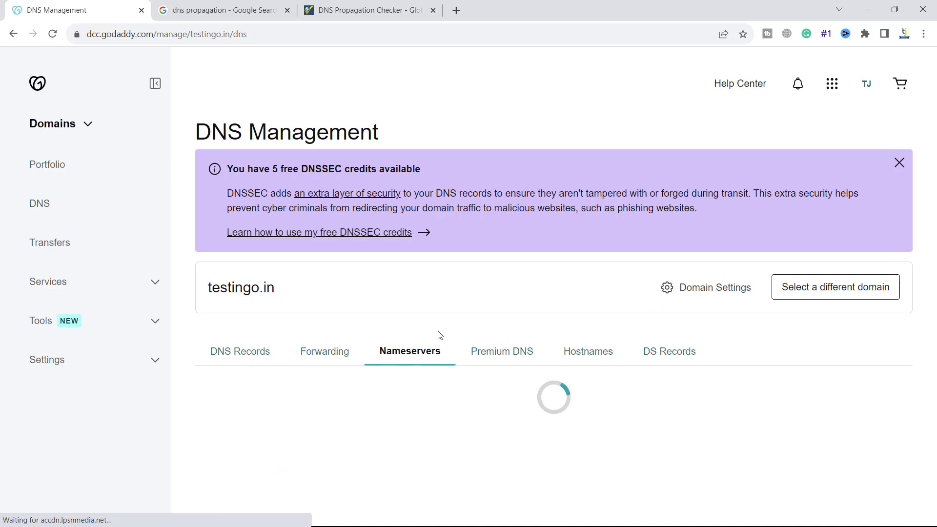
pyautogui.scroll(-1, 450, 314)
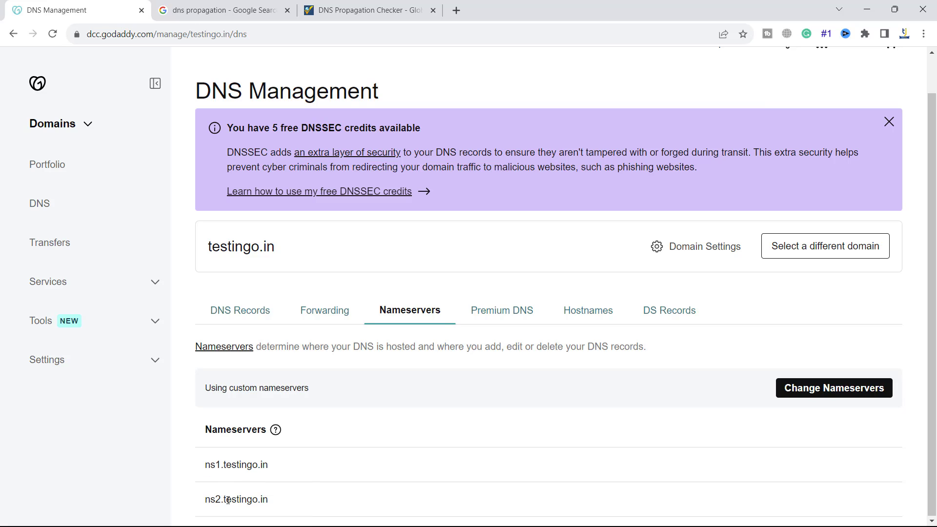
pyautogui.click(592, 312)
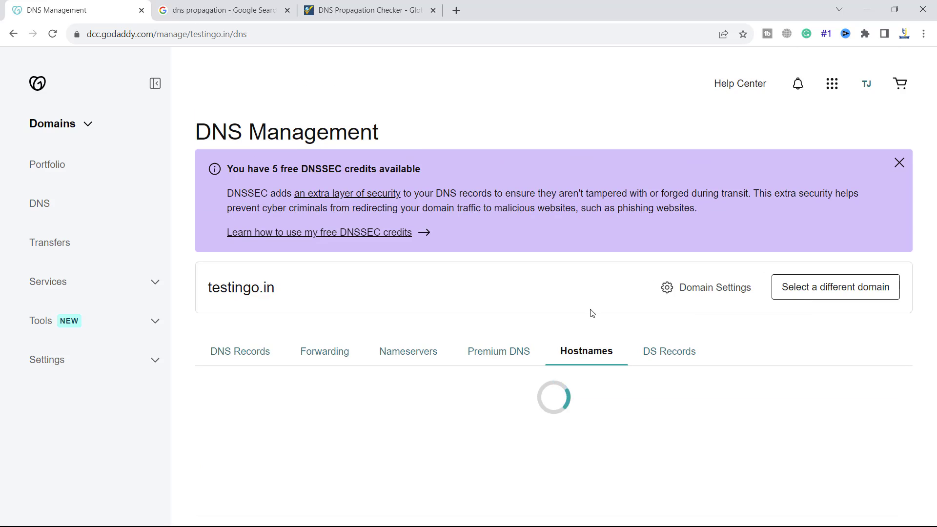
pyautogui.scroll(-1, 410, 392)
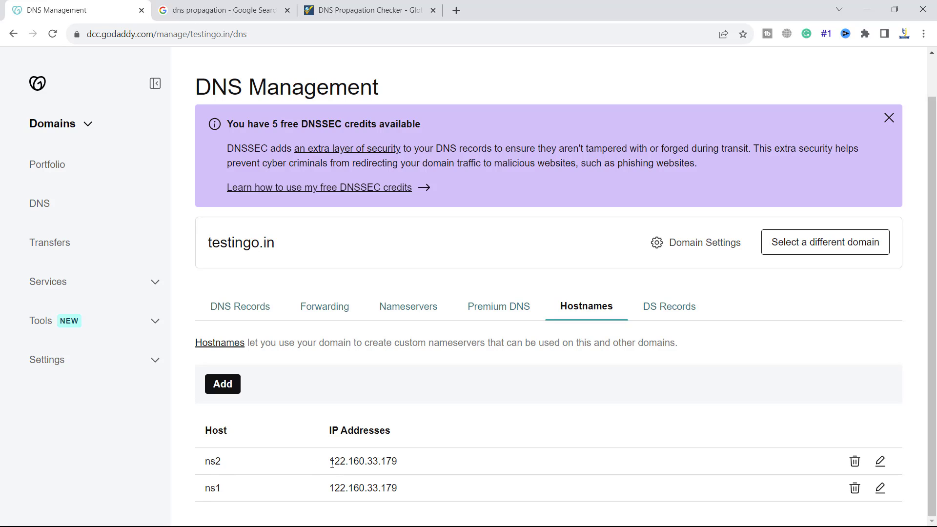
pyautogui.moveTo(330, 462); pyautogui.dragTo(401, 462)
pyautogui.hotkey('ctrl', 'c')
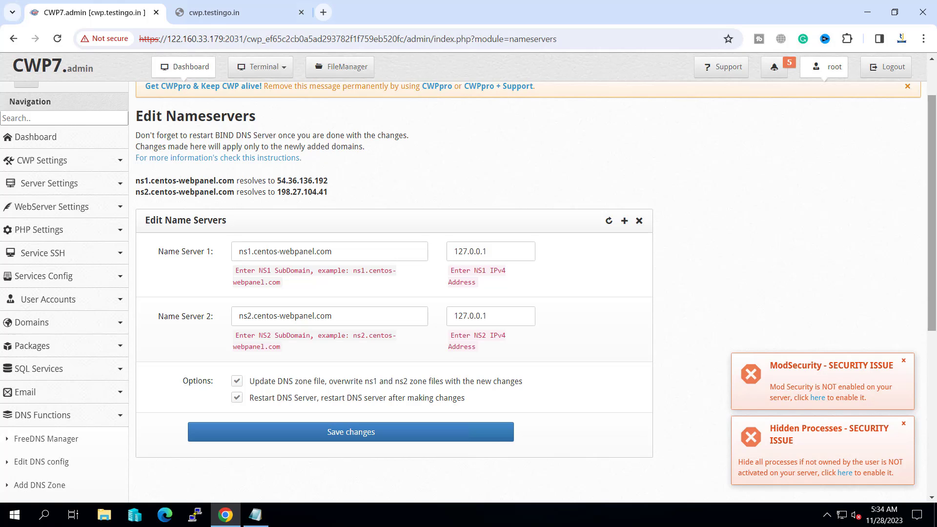
# - Replace the CWP7 nameserver names with ns1.testingo.in and ns2.testingo.in
pyautogui.tripleClick(275, 253)
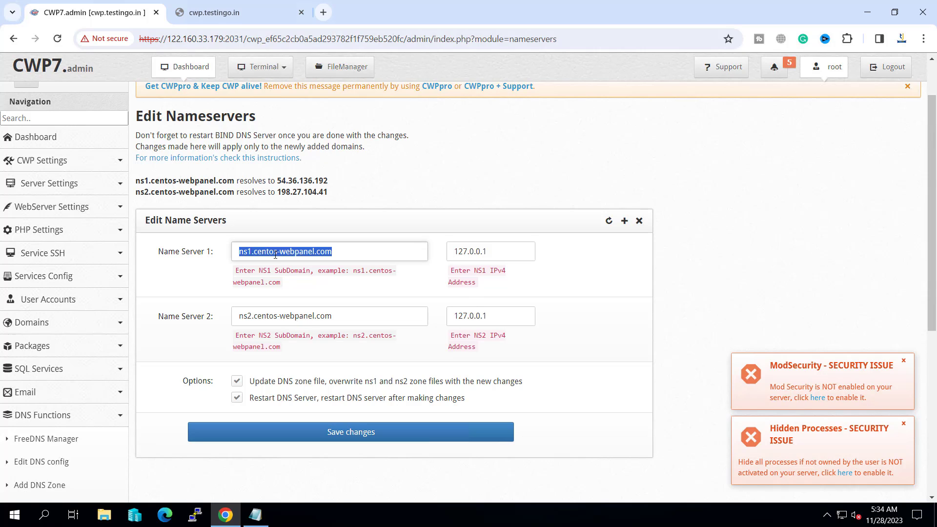
pyautogui.write('ns1.testingo.in')
pyautogui.tripleClick(256, 318)
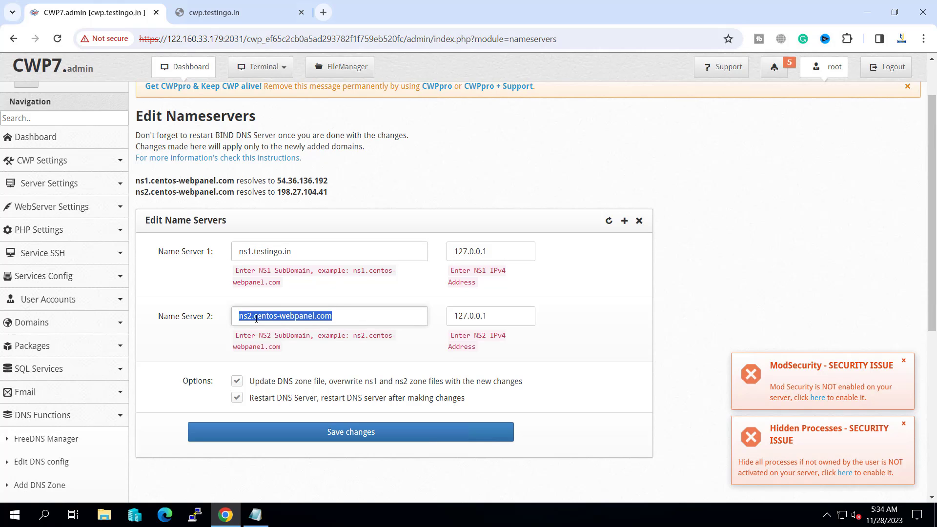
pyautogui.write('ns1.testingo.in')
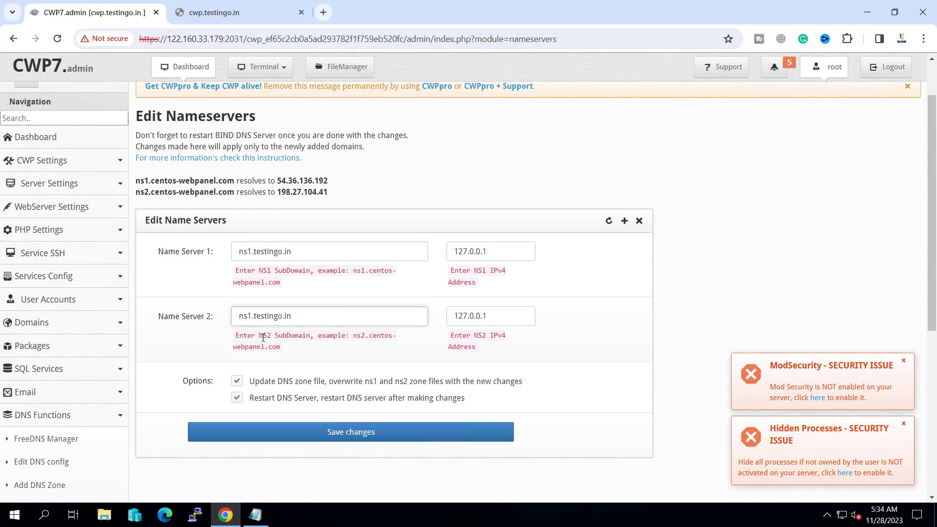
pyautogui.press('BackSpace')
pyautogui.write('2')
# - Set both nameserver IPv4 addresses to 122.160.33.179 and save the changes
pyautogui.click(475, 257)
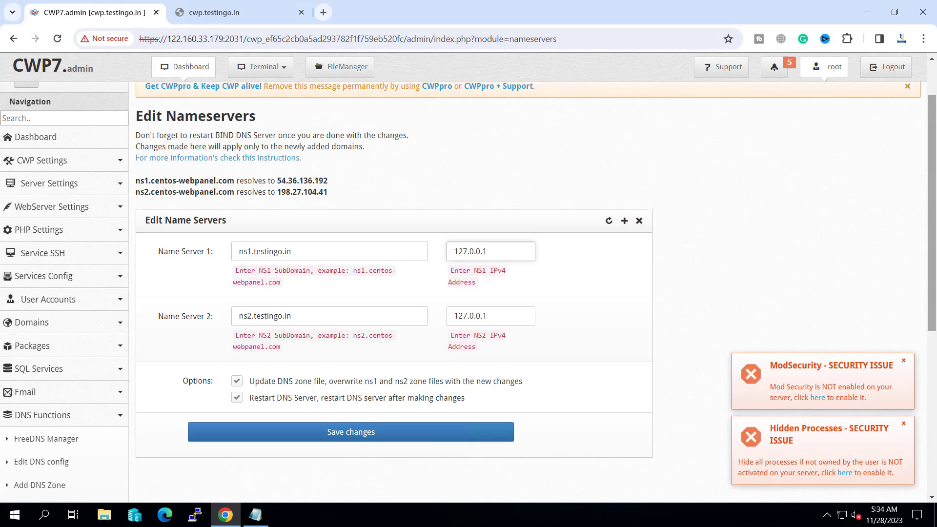
pyautogui.hotkey('ctrl', 'a')
pyautogui.hotkey('ctrl', 'v')
pyautogui.doubleClick(491, 312)
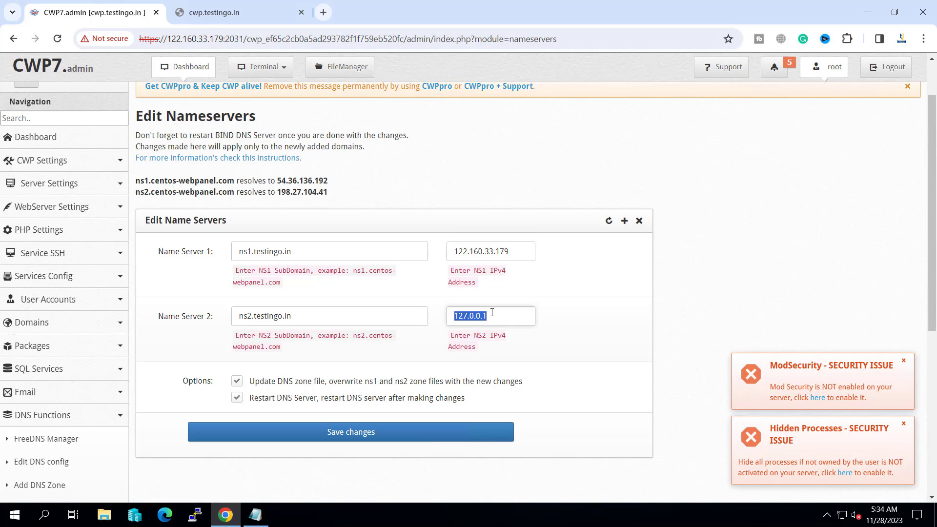
pyautogui.hotkey('ctrl', 'v')
pyautogui.click(567, 350)
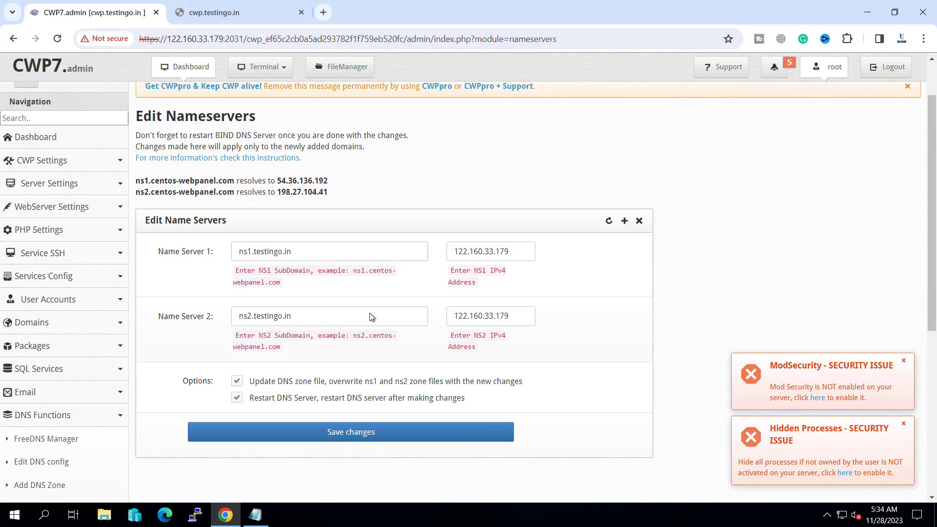
pyautogui.click(318, 435)
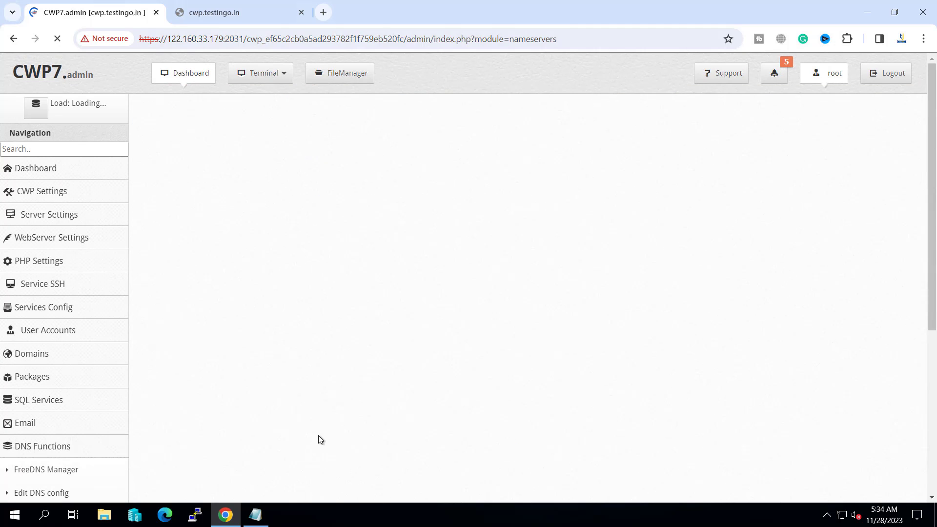
pyautogui.scroll(-3, 403, 337)
pyautogui.scroll(5, 302, 253)
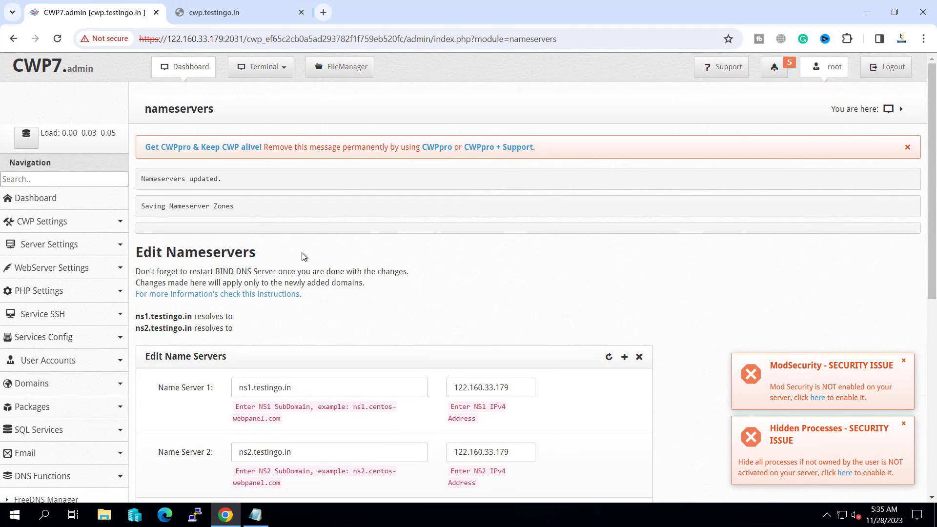
pyautogui.scroll(-5, 302, 253)
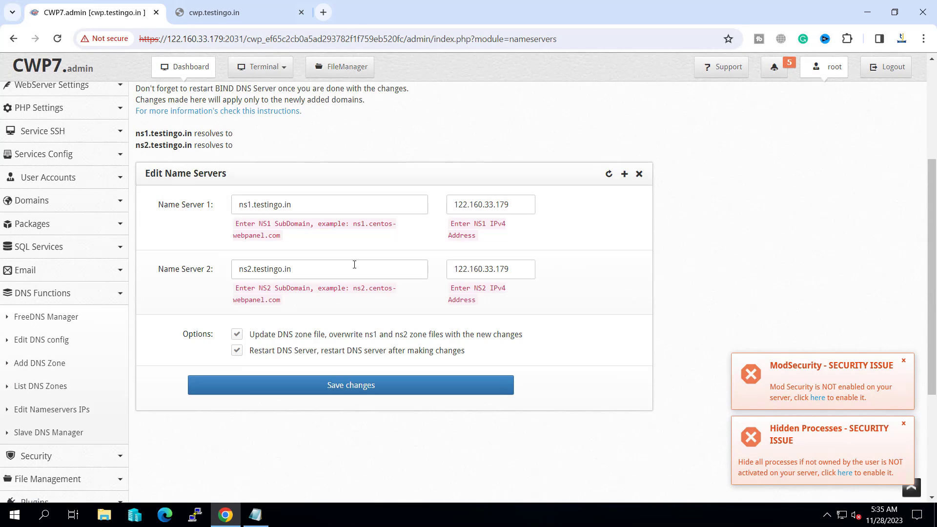
pyautogui.scroll(-3, 354, 264)
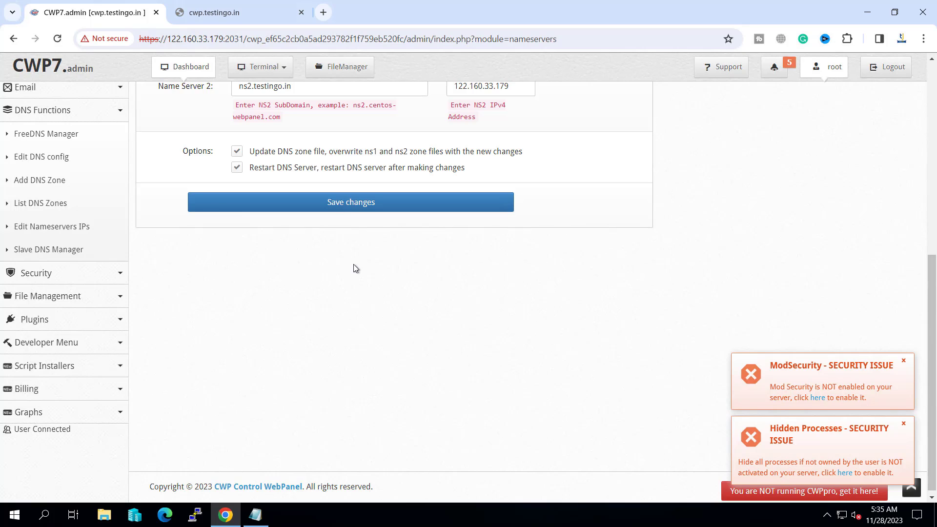
pyautogui.scroll(3, 354, 264)
pyautogui.scroll(3, 354, 268)
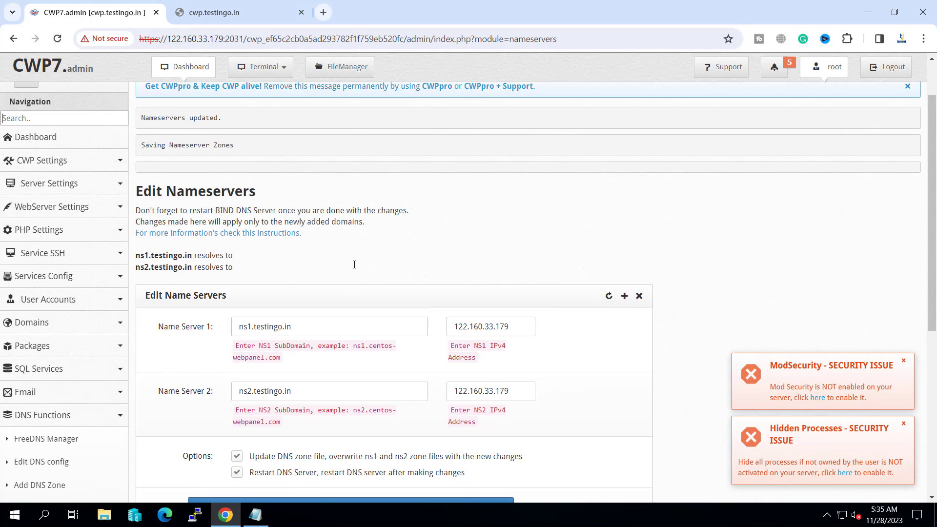
# - Open Server Settings > Change Hostname and inspect the invalid-hostname warning for cwp.testingo.in
pyautogui.click(11, 184)
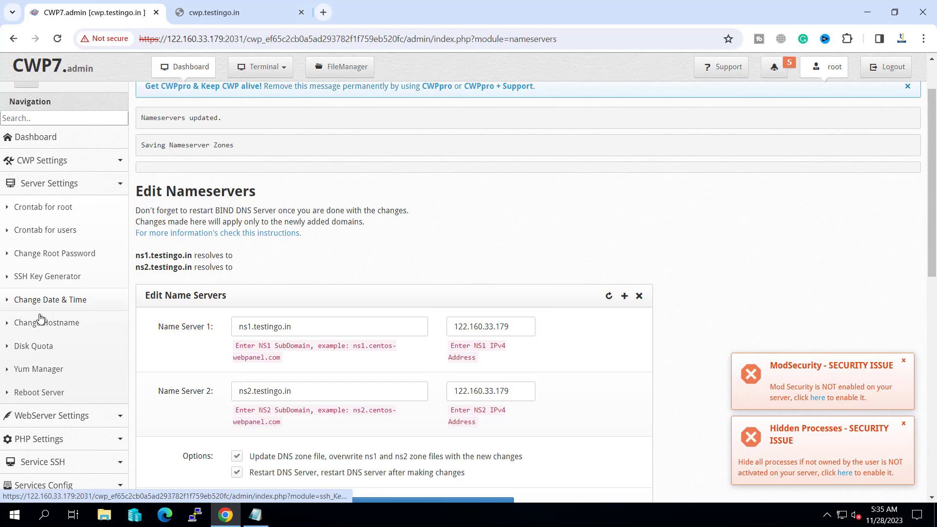
pyautogui.click(34, 324)
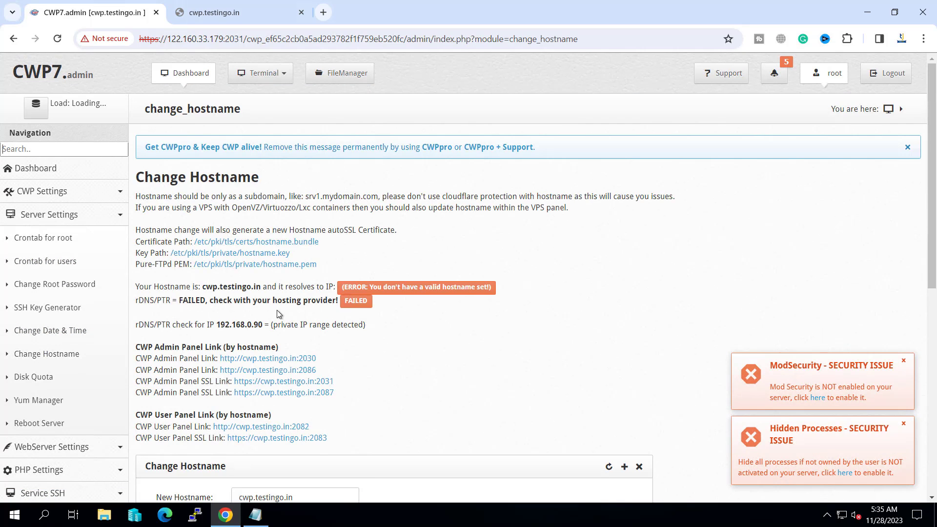
pyautogui.moveTo(343, 287); pyautogui.dragTo(507, 291)
pyautogui.click(508, 280)
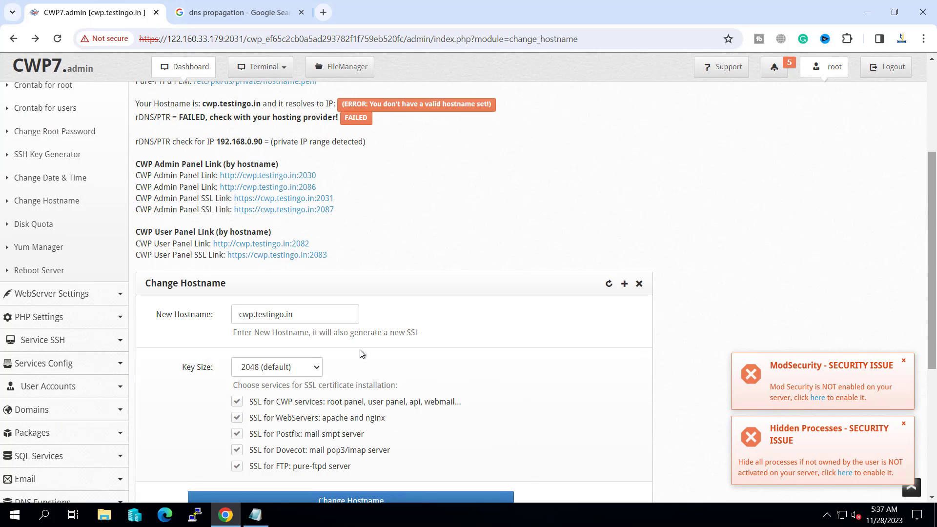
pyautogui.click(246, 318)
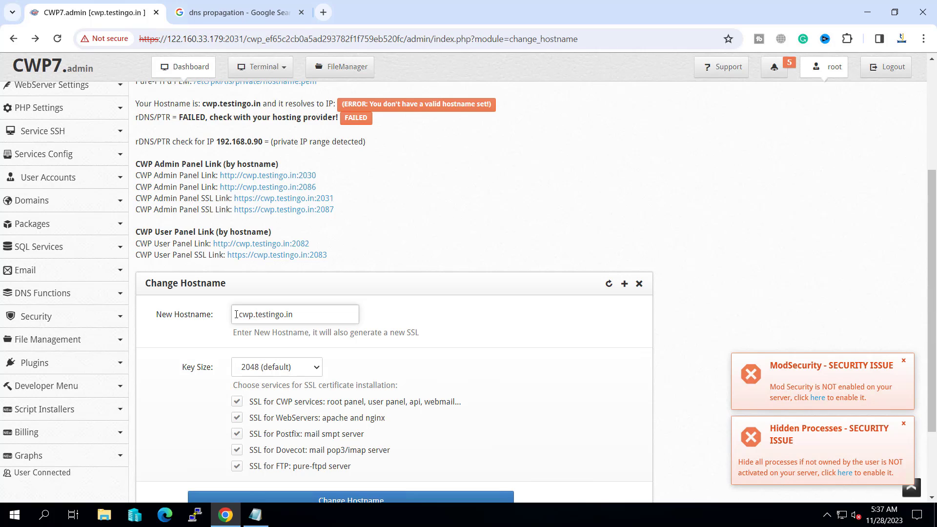
pyautogui.moveTo(266, 316); pyautogui.dragTo(299, 315)
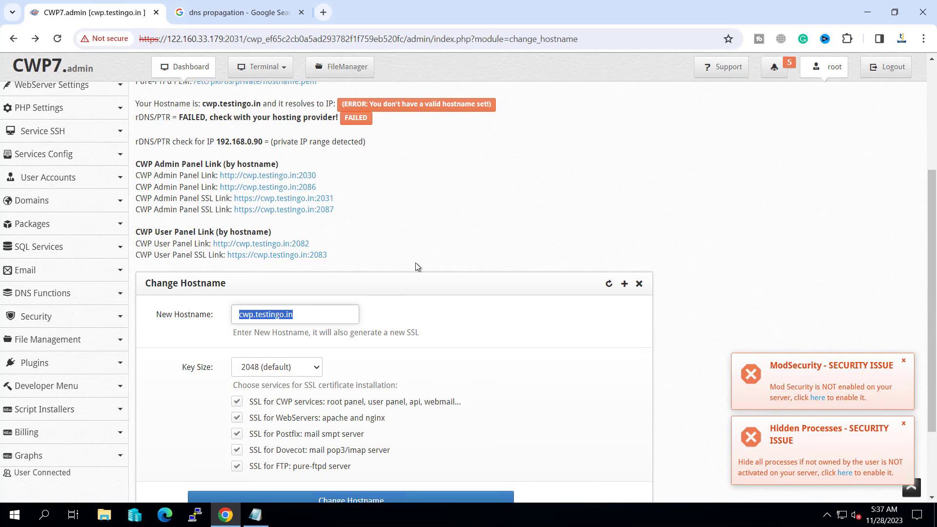
# - Go to DNS Functions > List DNS Zones
pyautogui.scroll(-3, 415, 263)
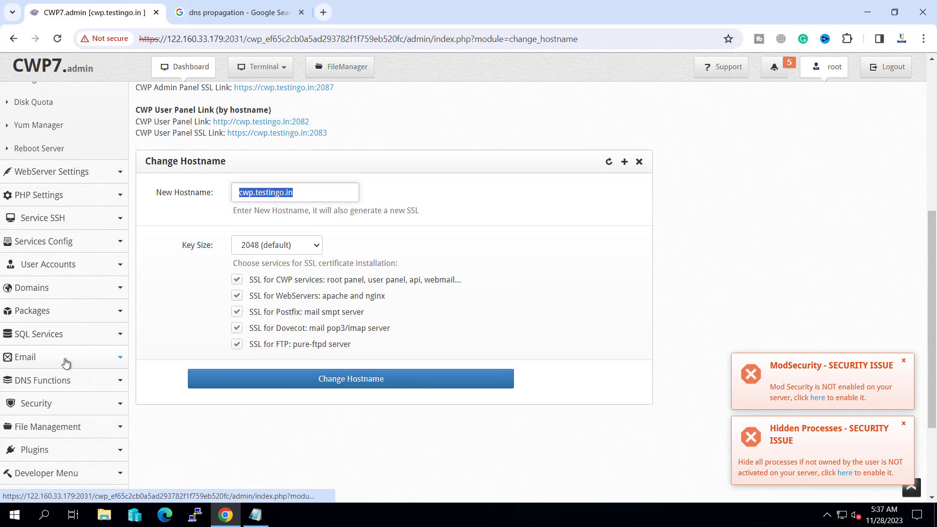
pyautogui.click(80, 384)
pyautogui.scroll(-3, 78, 397)
pyautogui.click(36, 355)
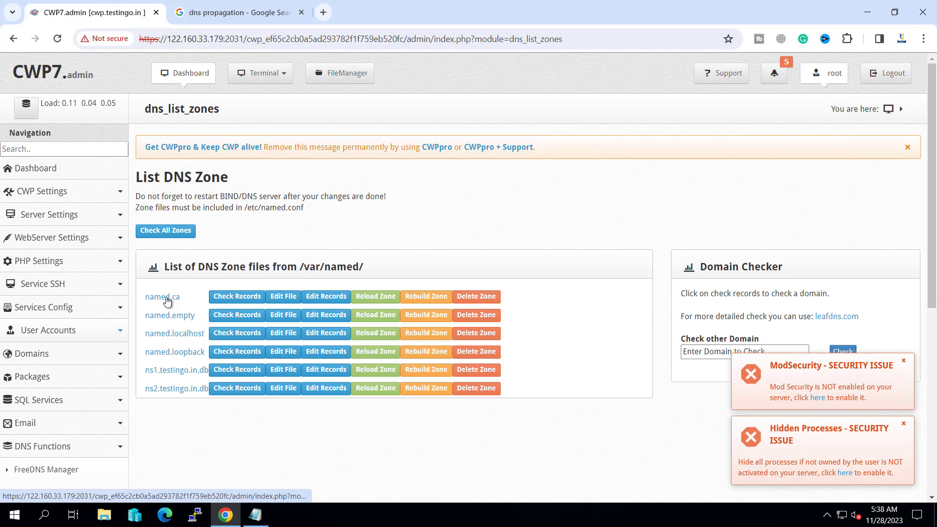
# - Return to Change Hostname and apply cwp.testingo.in, confirming the success notice
pyautogui.click(52, 219)
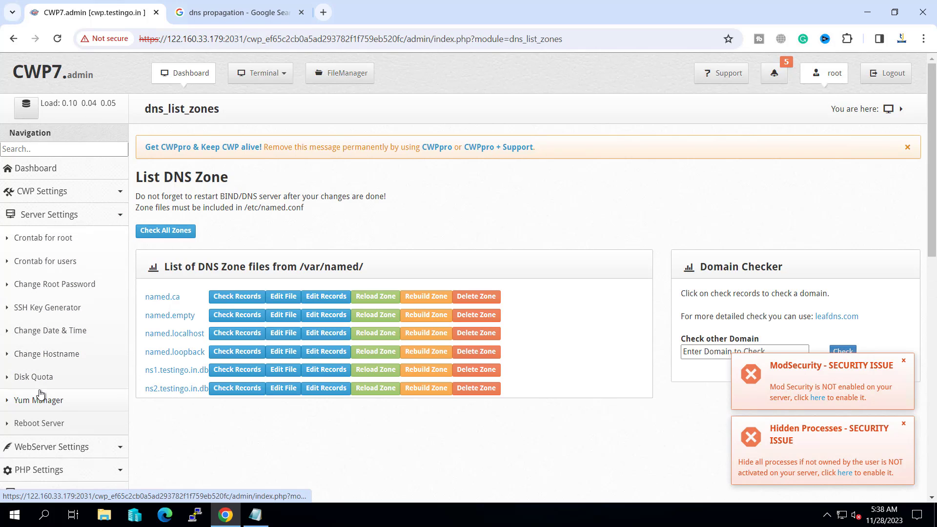
pyautogui.click(47, 355)
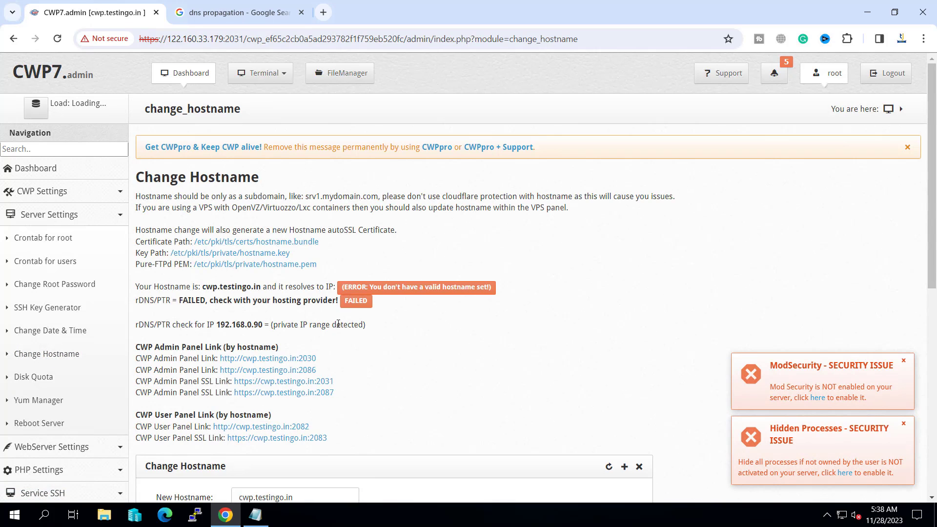
pyautogui.scroll(-6, 341, 327)
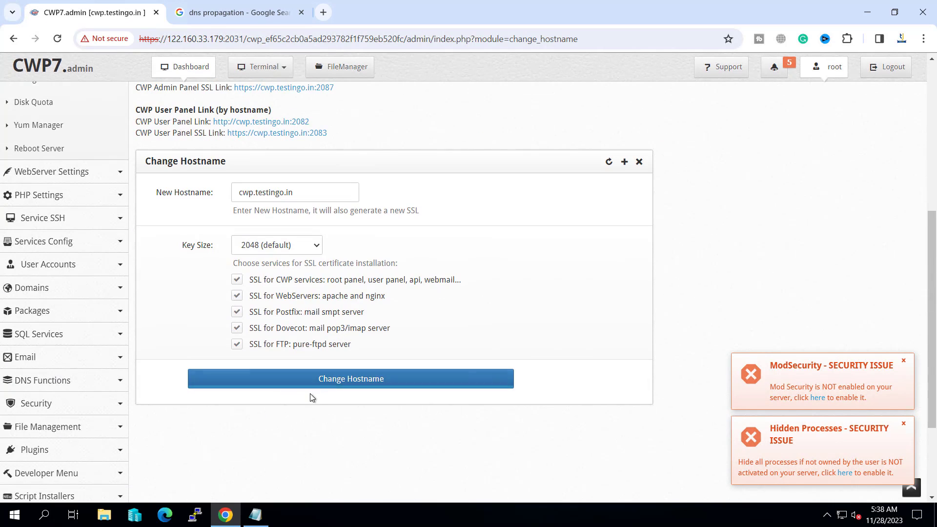
pyautogui.click(300, 192)
pyautogui.moveTo(294, 192); pyautogui.dragTo(238, 193)
pyautogui.click(188, 218)
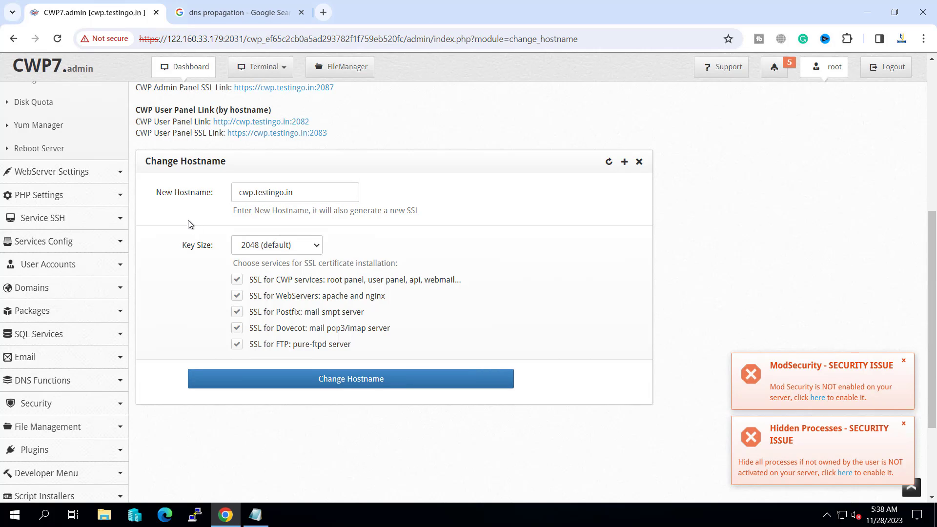
pyautogui.click(338, 385)
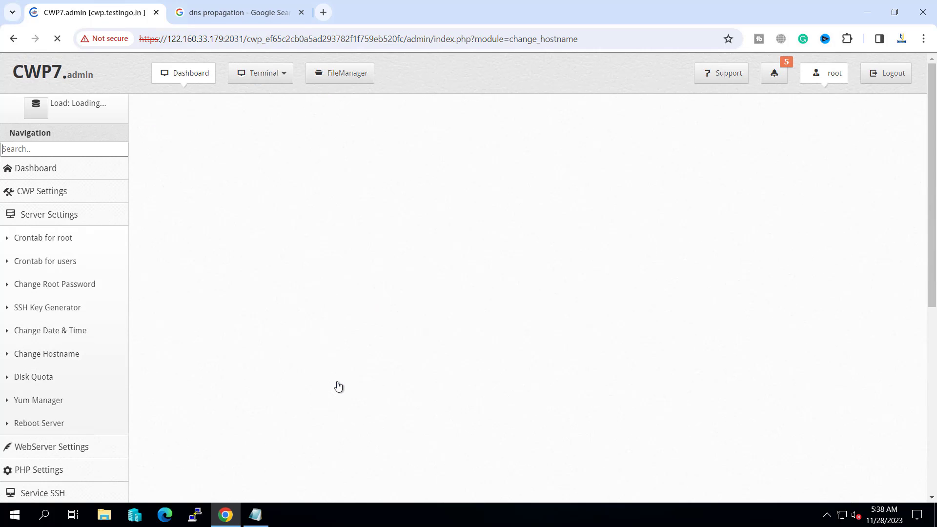
pyautogui.moveTo(142, 181); pyautogui.dragTo(261, 181)
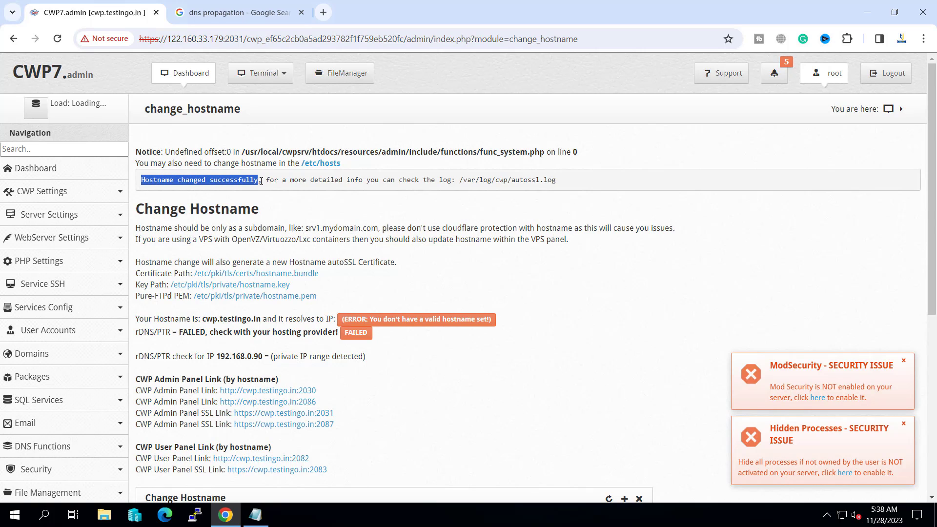
pyautogui.scroll(-4, 343, 292)
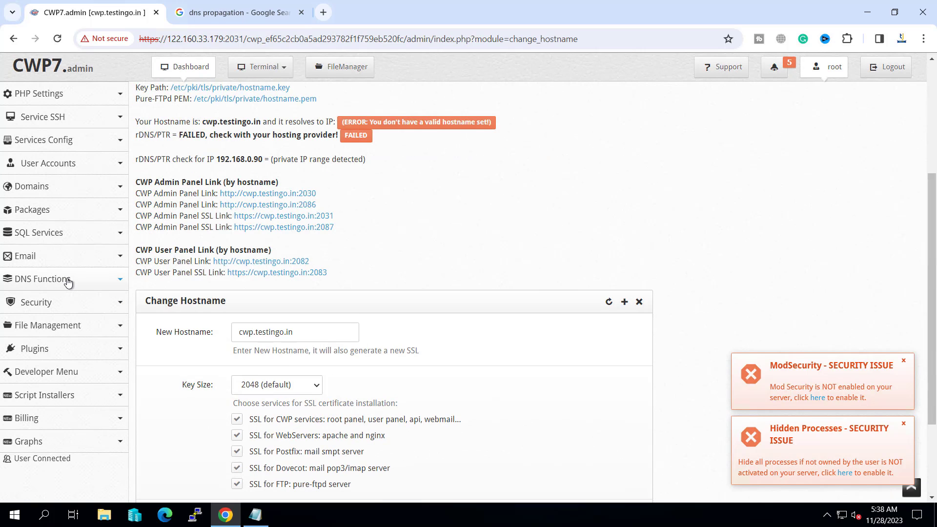
# - Proceed past the certificate warning to the dashboard, then open DNS Functions > List DNS Zones
pyautogui.click(188, 67)
pyautogui.click(300, 363)
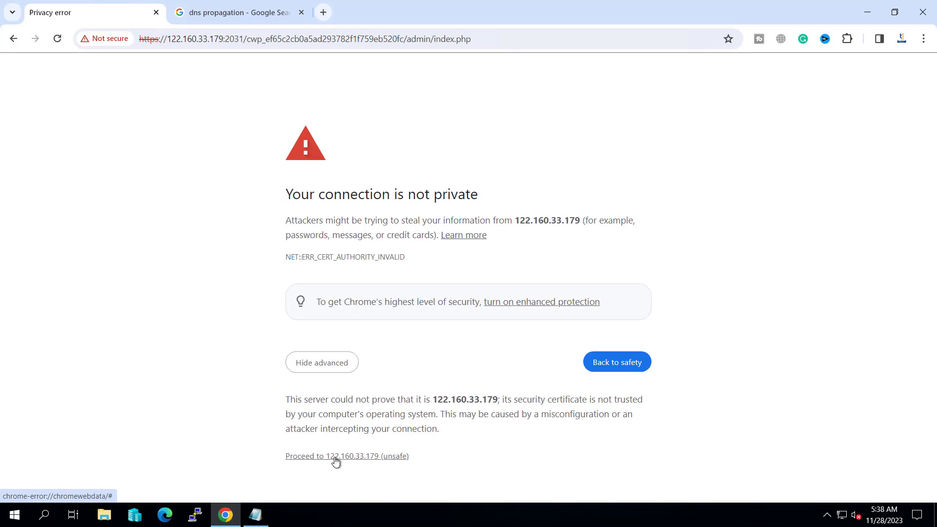
pyautogui.click(336, 460)
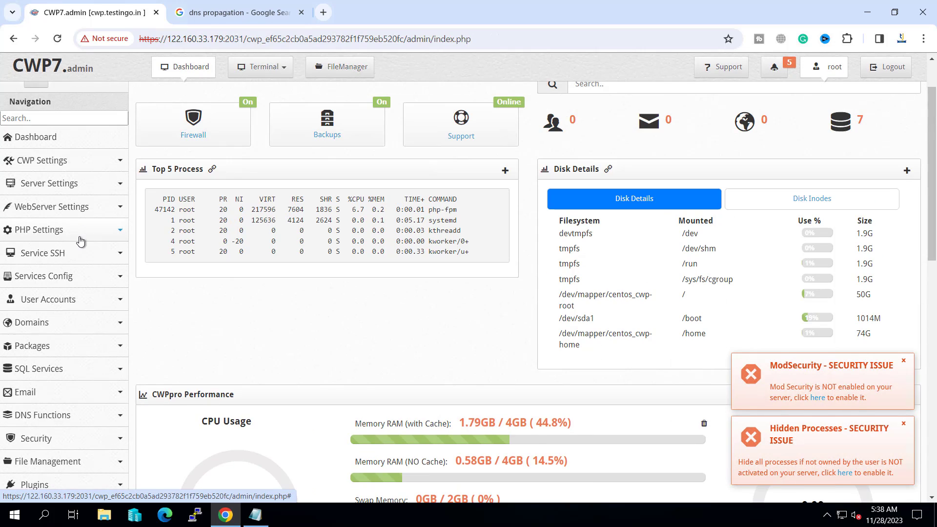
pyautogui.scroll(-5, 78, 243)
pyautogui.click(89, 234)
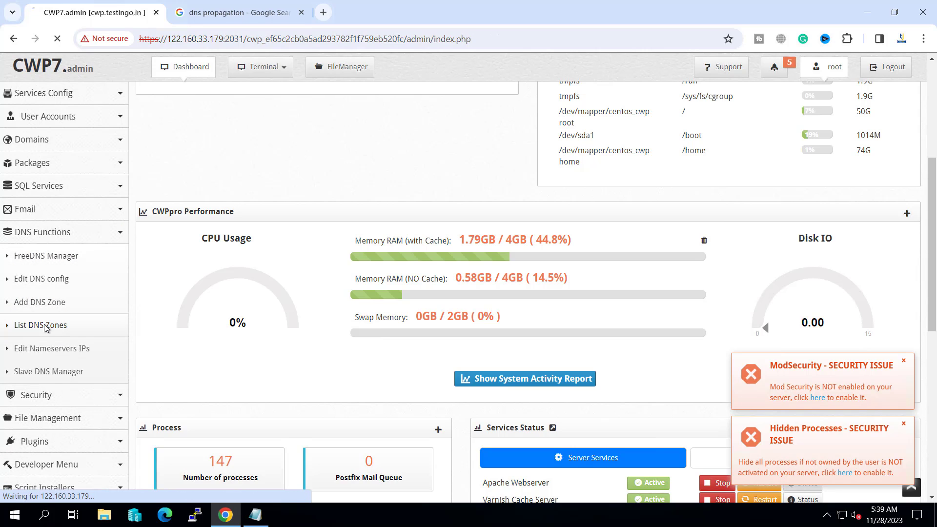
pyautogui.click(66, 325)
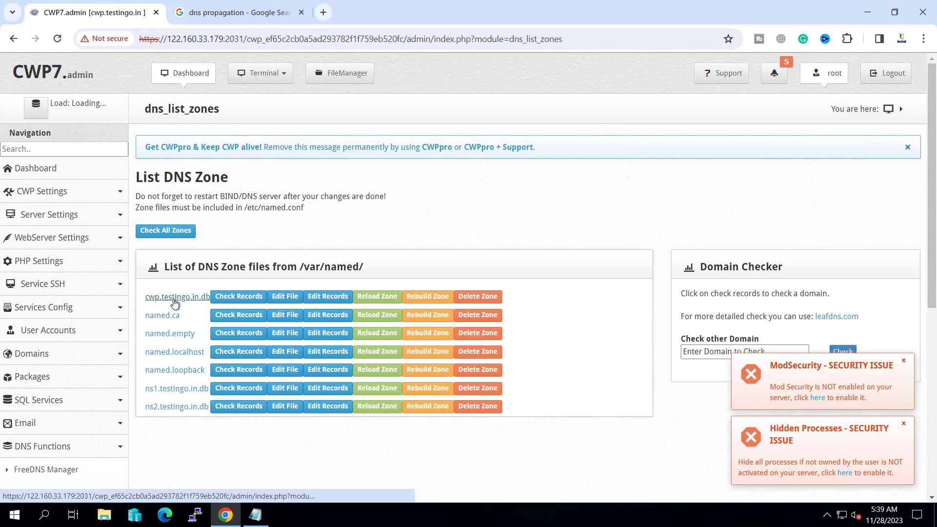
# - Open Edit Records for the cwp.testingo.in.db zone and scroll through its user-defined records
pyautogui.click(328, 297)
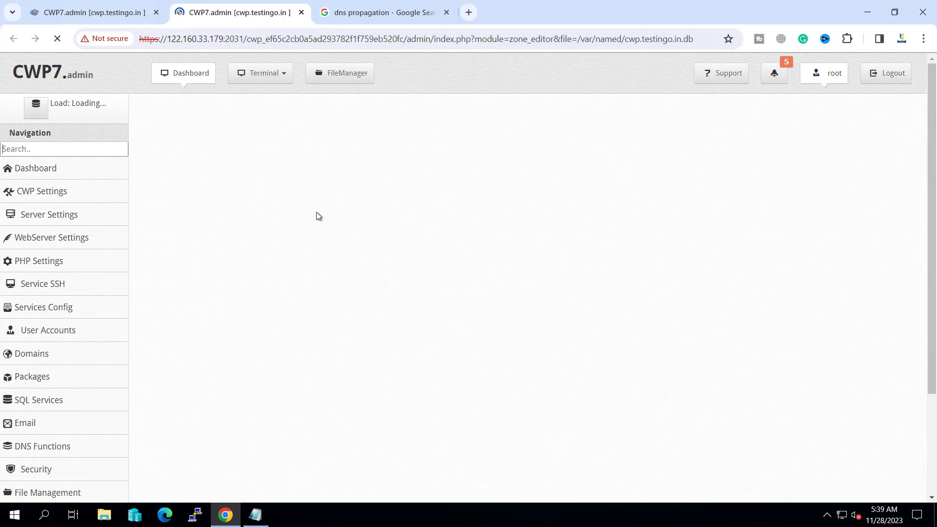
pyautogui.scroll(-9, 319, 240)
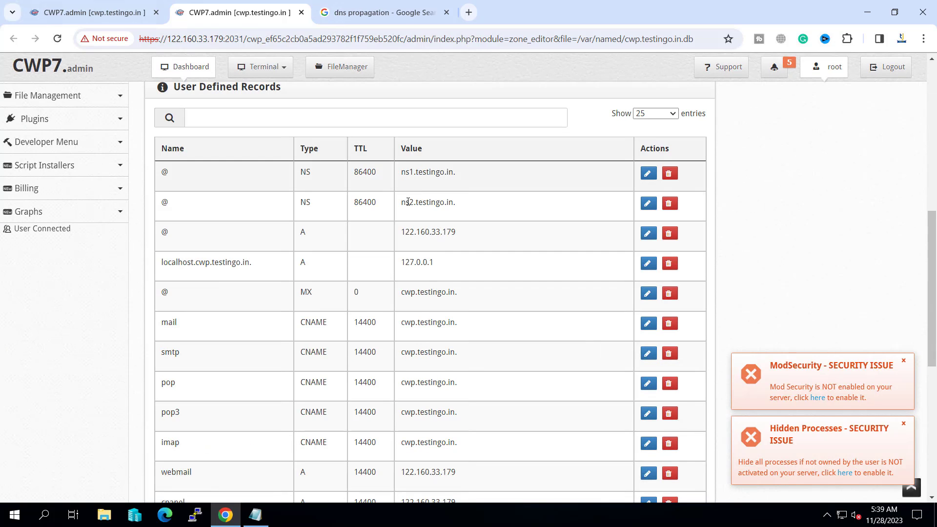
pyautogui.scroll(-1, 390, 210)
pyautogui.scroll(-4, 382, 215)
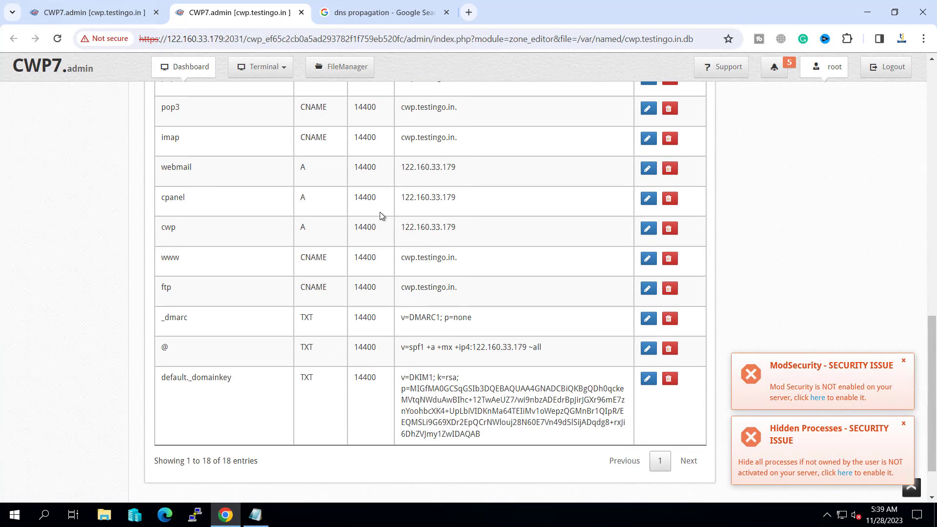
pyautogui.scroll(-1, 382, 215)
pyautogui.scroll(8, 367, 353)
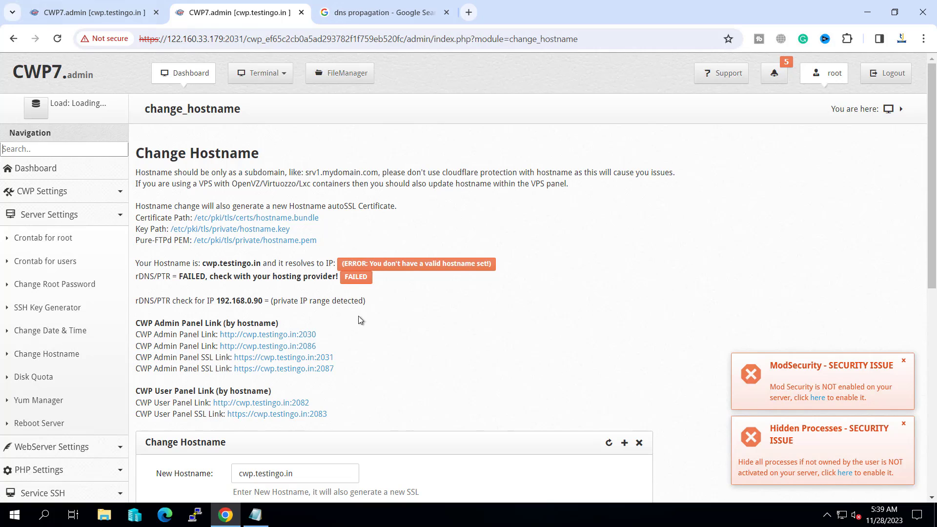
# - Re-save the ns1/ns2.testingo.in nameserver IPs as 122.160.33.179 and review the updated dashboard
pyautogui.moveTo(143, 263); pyautogui.dragTo(496, 263)
pyautogui.click(557, 259)
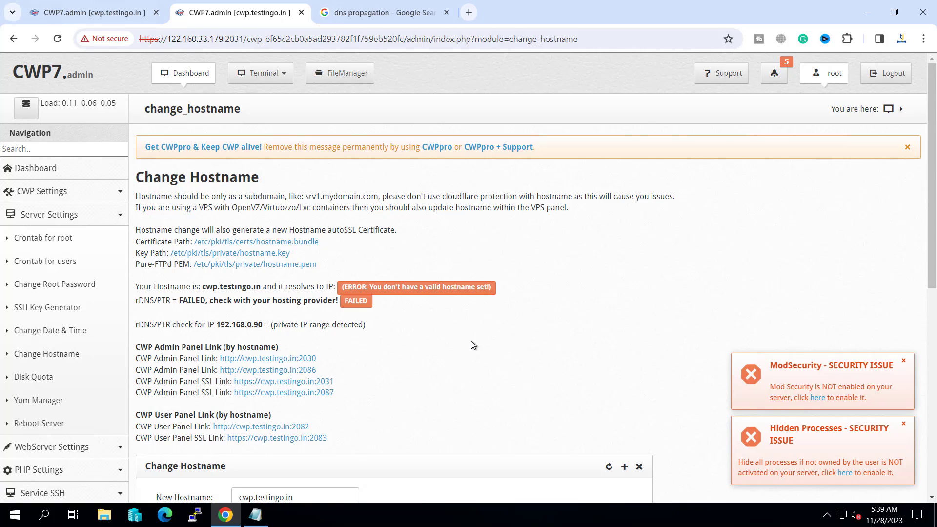
pyautogui.scroll(-3, 470, 340)
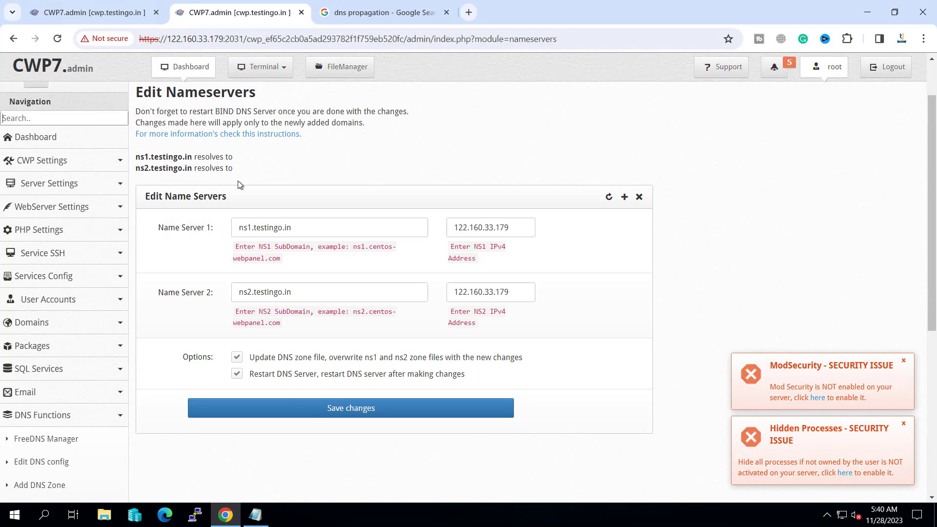
pyautogui.click(314, 410)
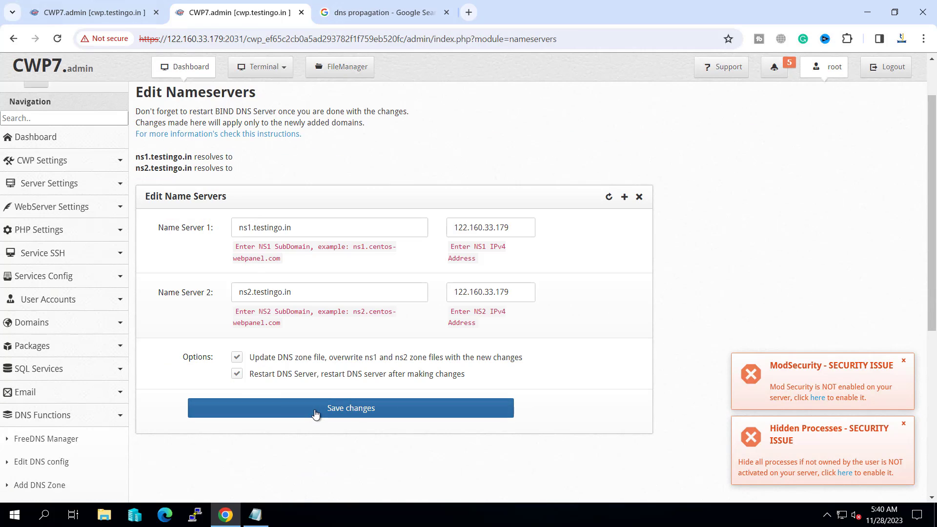
pyautogui.scroll(-3, 411, 321)
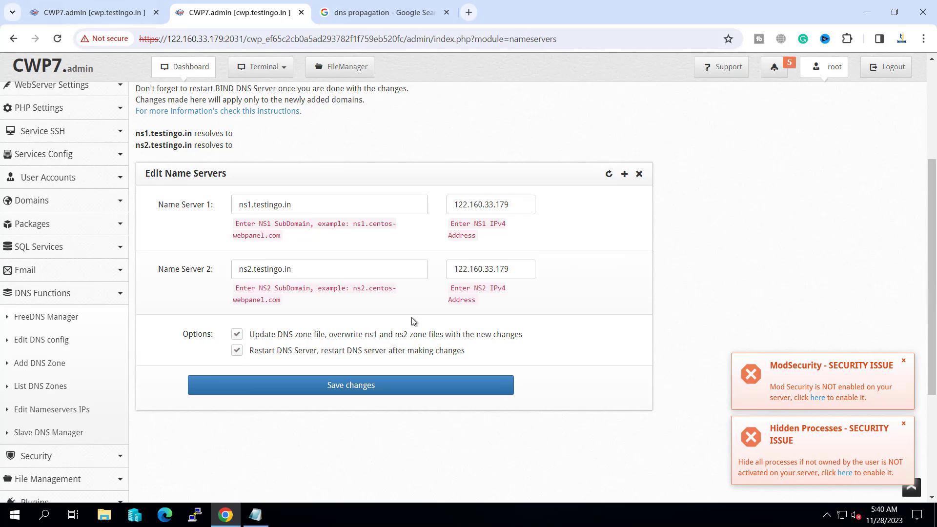
pyautogui.scroll(2, 411, 321)
pyautogui.scroll(-3, 411, 317)
pyautogui.scroll(4, 411, 317)
# - From the Dashboard's Services Status, restart BIND DNS, Apache Webserver and Varnish Cache
pyautogui.click(37, 174)
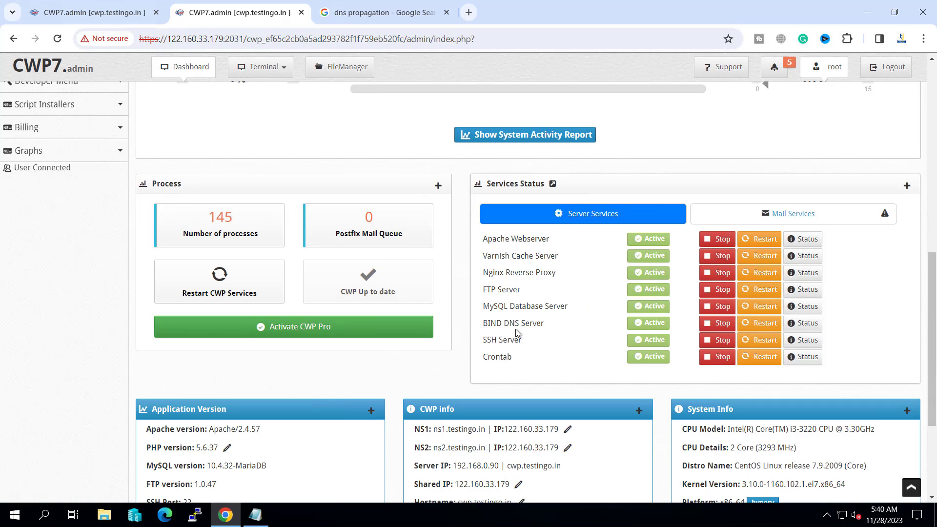
pyautogui.click(754, 326)
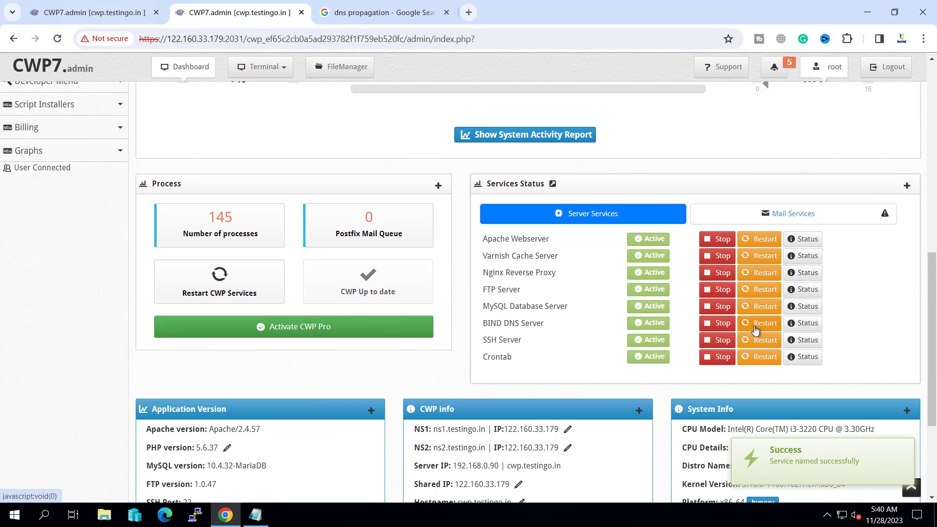
pyautogui.click(757, 240)
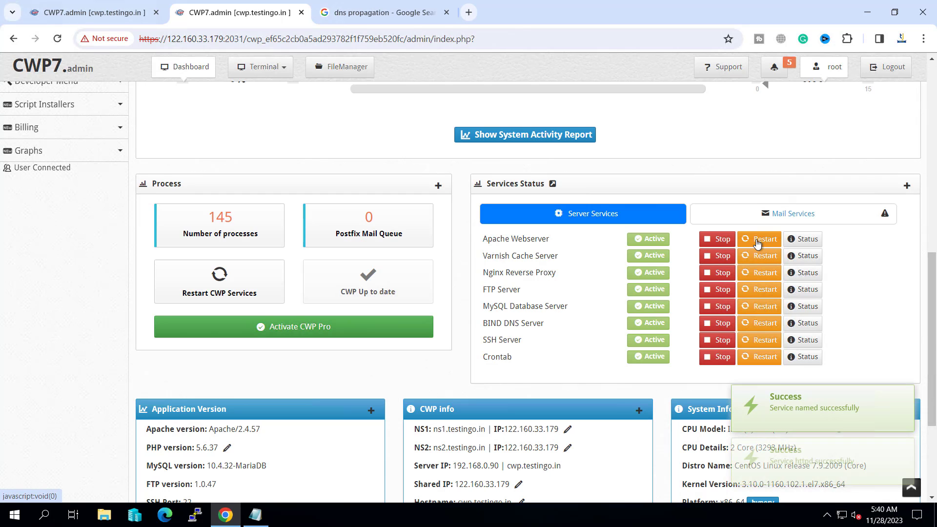
pyautogui.click(752, 257)
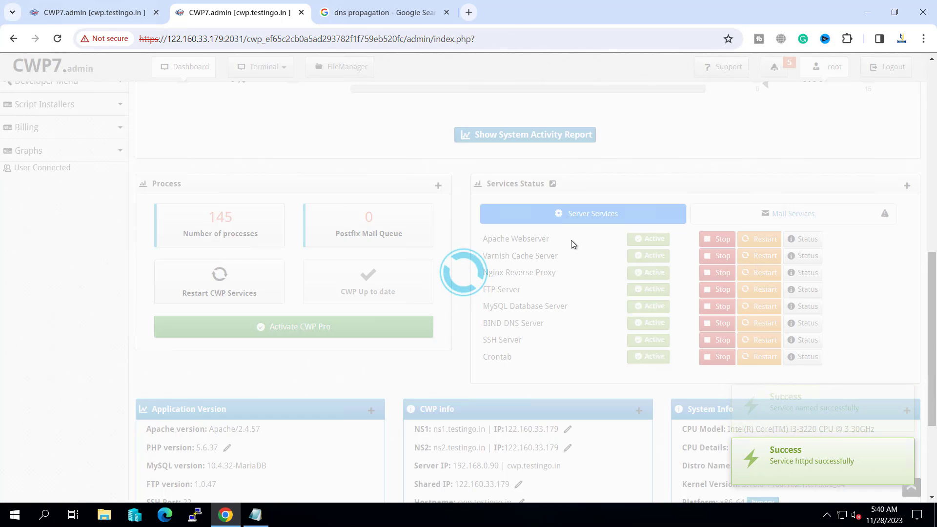
pyautogui.scroll(-3, 761, 289)
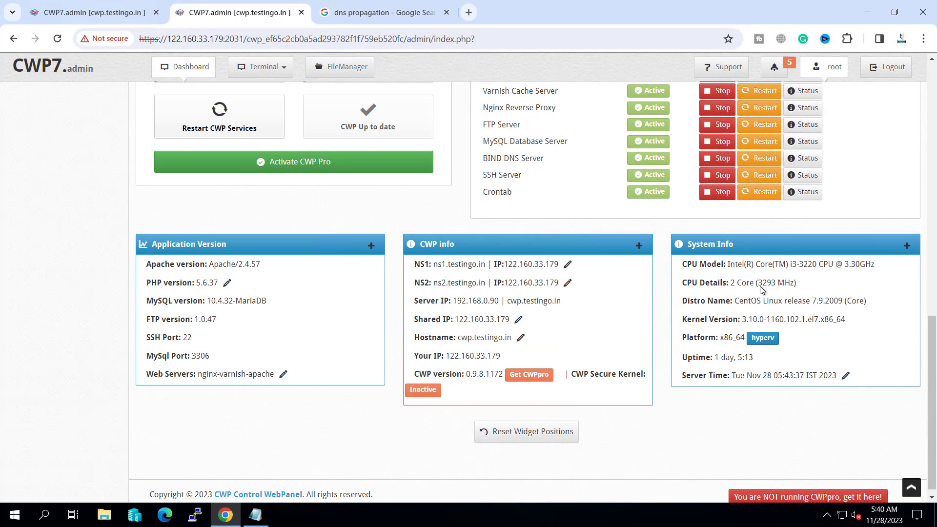
pyautogui.doubleClick(703, 264)
pyautogui.doubleClick(726, 284)
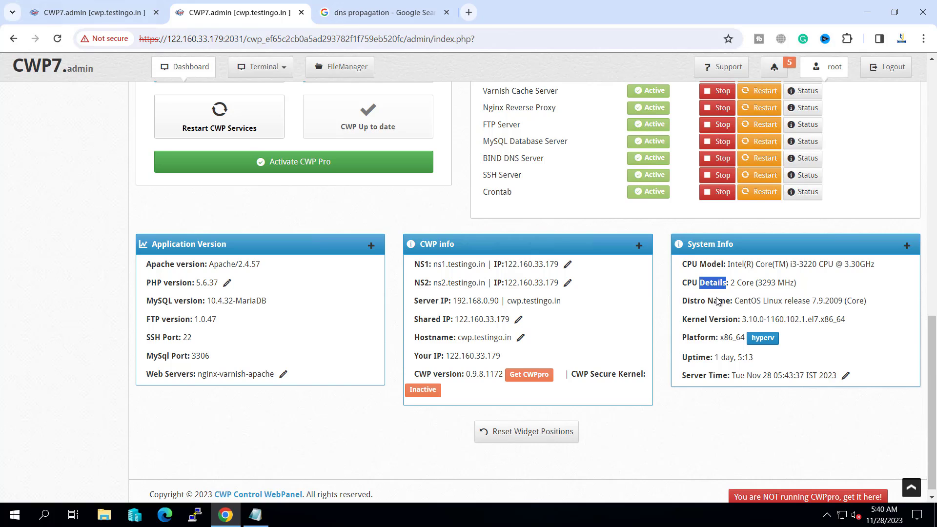
pyautogui.moveTo(694, 319); pyautogui.dragTo(733, 317)
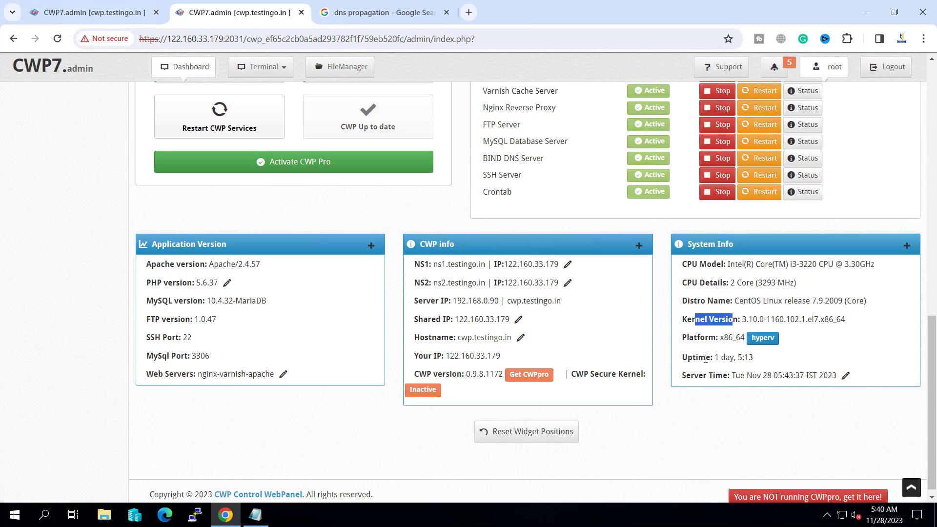
pyautogui.moveTo(706, 359); pyautogui.dragTo(740, 376)
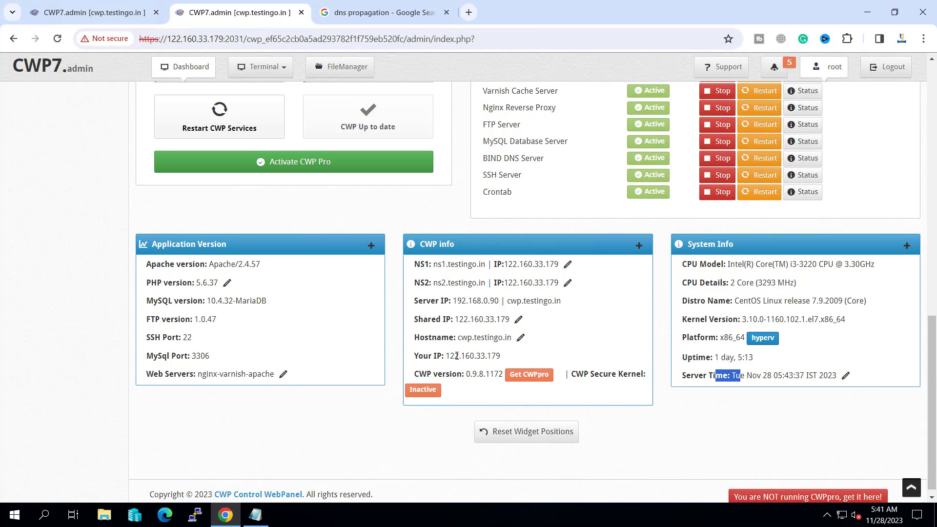
pyautogui.moveTo(450, 357); pyautogui.dragTo(470, 357)
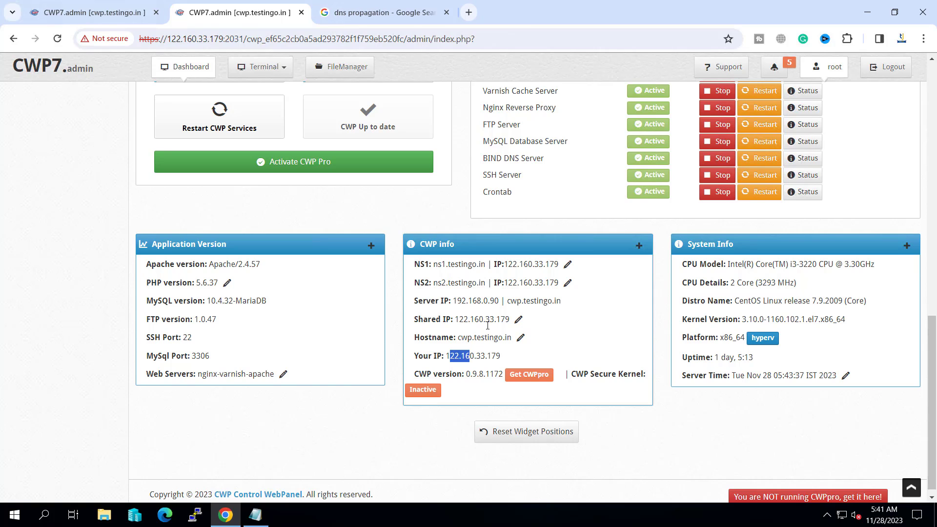
pyautogui.moveTo(458, 337); pyautogui.dragTo(490, 338)
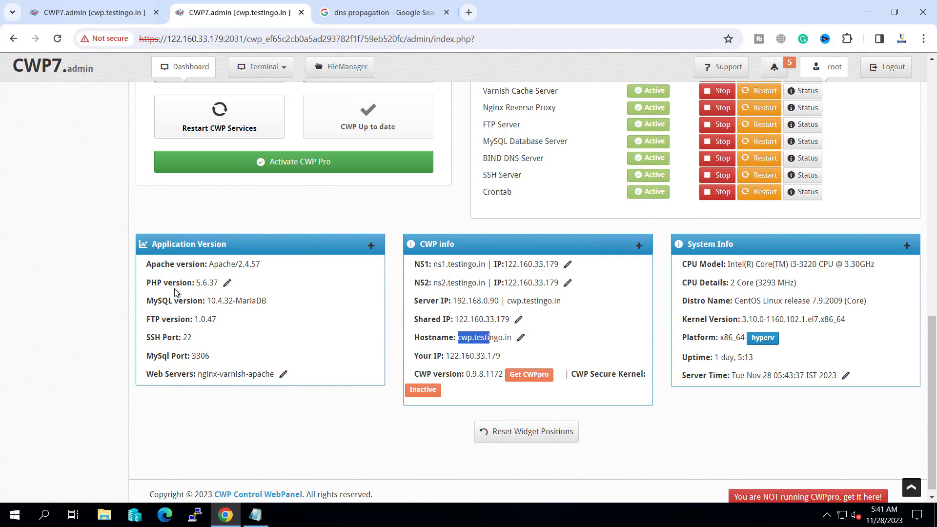
pyautogui.click(193, 266)
pyautogui.moveTo(198, 284); pyautogui.dragTo(220, 284)
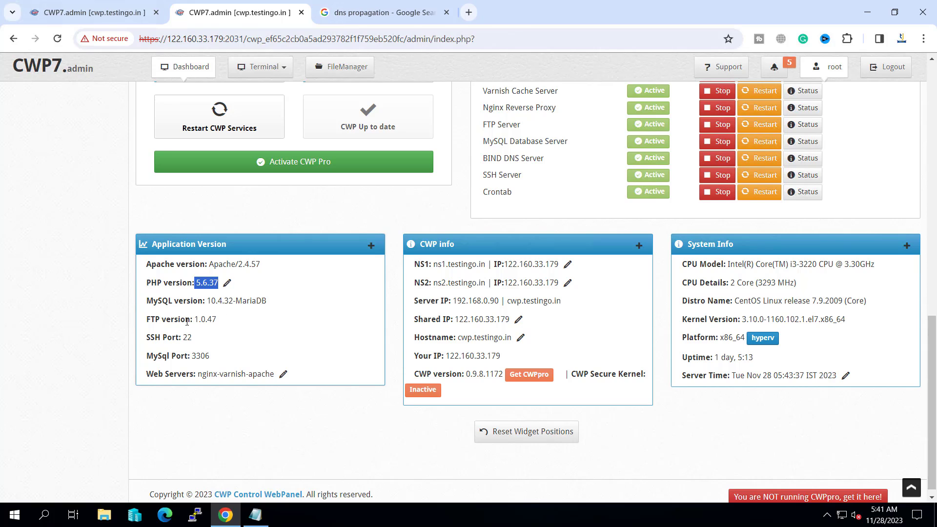
pyautogui.moveTo(185, 320); pyautogui.dragTo(218, 352)
# - Open PHP Settings > PHP info, showing the server runs PHP 5.6.37
pyautogui.click(289, 352)
pyautogui.scroll(4, 289, 351)
pyautogui.scroll(5, 287, 346)
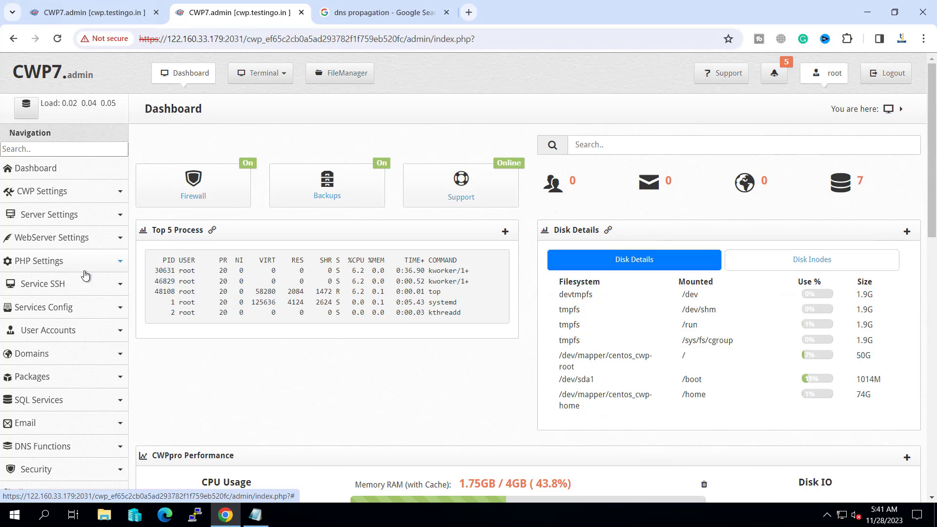
pyautogui.click(120, 265)
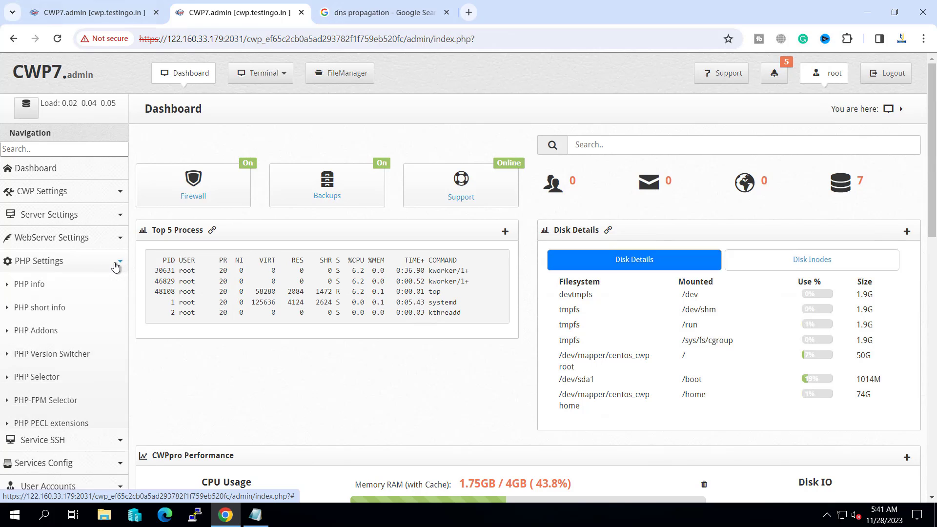
pyautogui.click(28, 288)
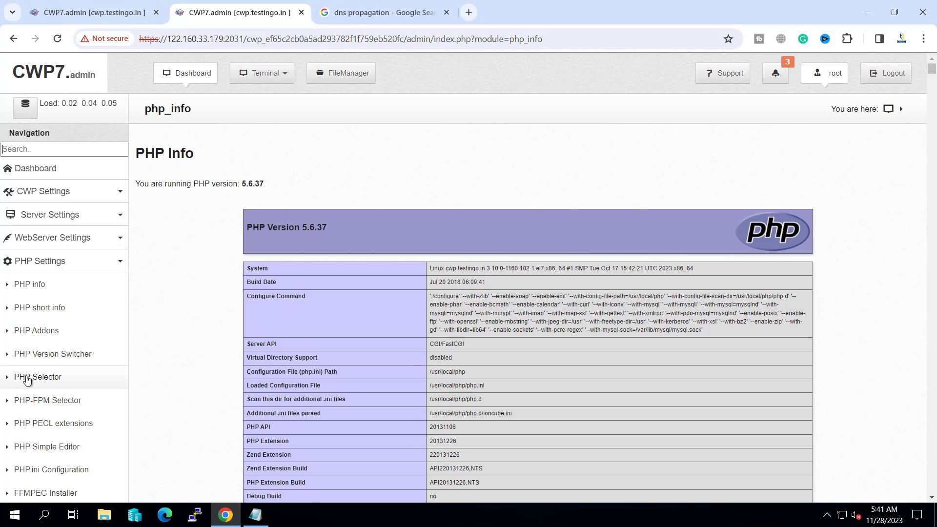
# - In PHP Version Switcher, pick PHP 8.2.0 from the version list
pyautogui.click(54, 358)
pyautogui.click(275, 257)
pyautogui.scroll(-10, 272, 324)
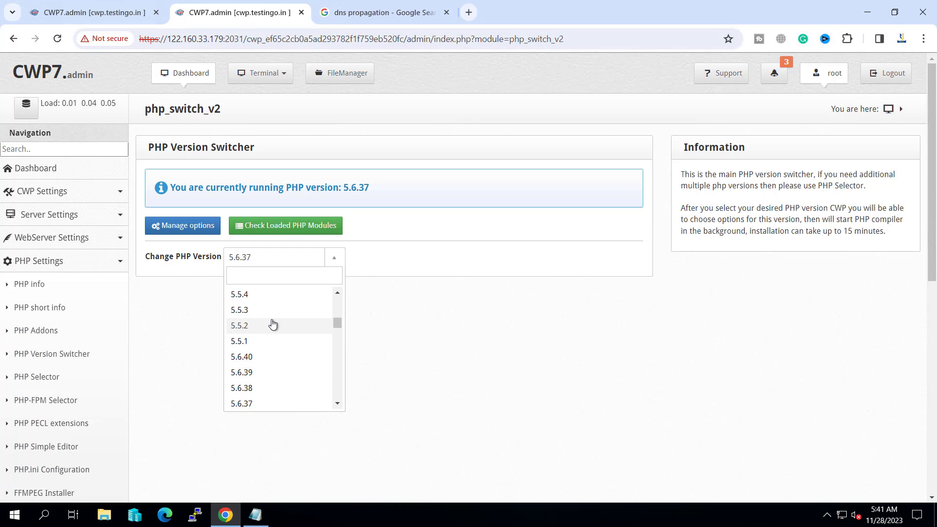
pyautogui.scroll(5, 272, 323)
pyautogui.scroll(-5, 273, 323)
pyautogui.scroll(10, 272, 324)
pyautogui.scroll(-6, 340, 332)
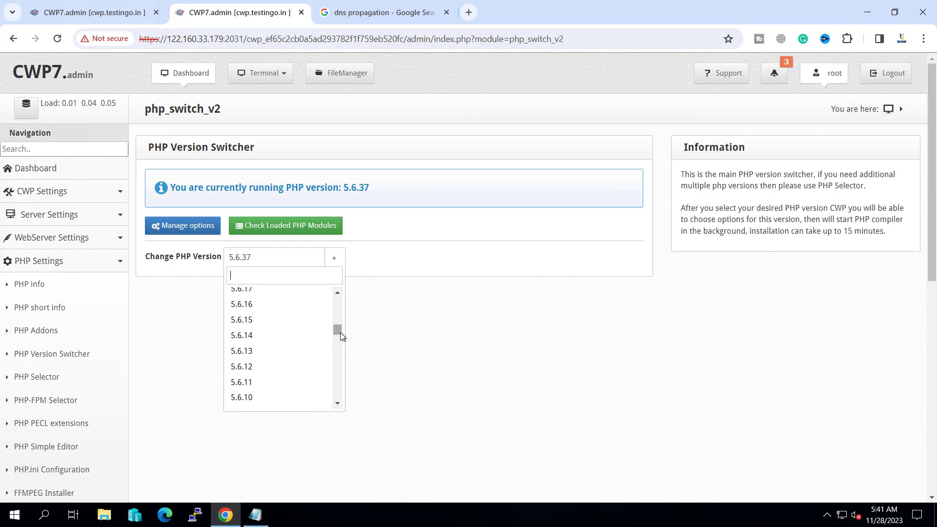
pyautogui.moveTo(340, 340); pyautogui.dragTo(334, 416)
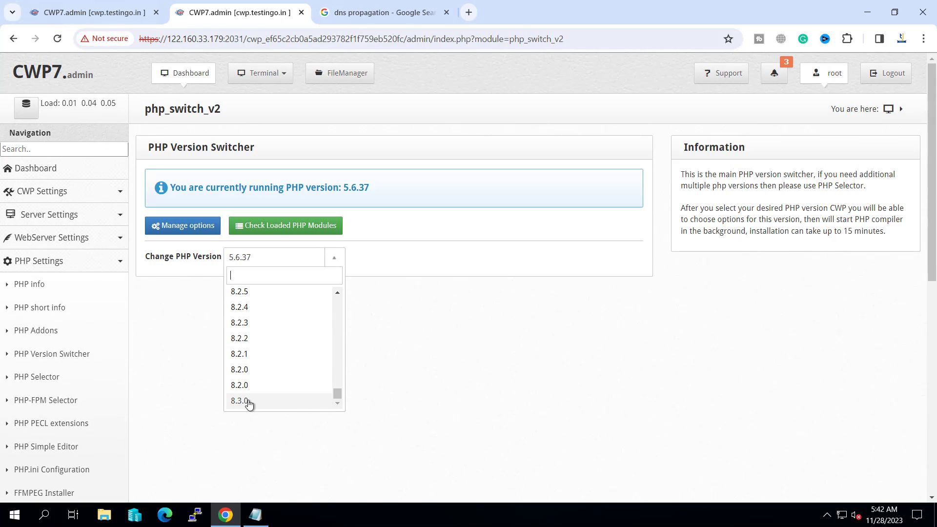
pyautogui.scroll(-2, 237, 368)
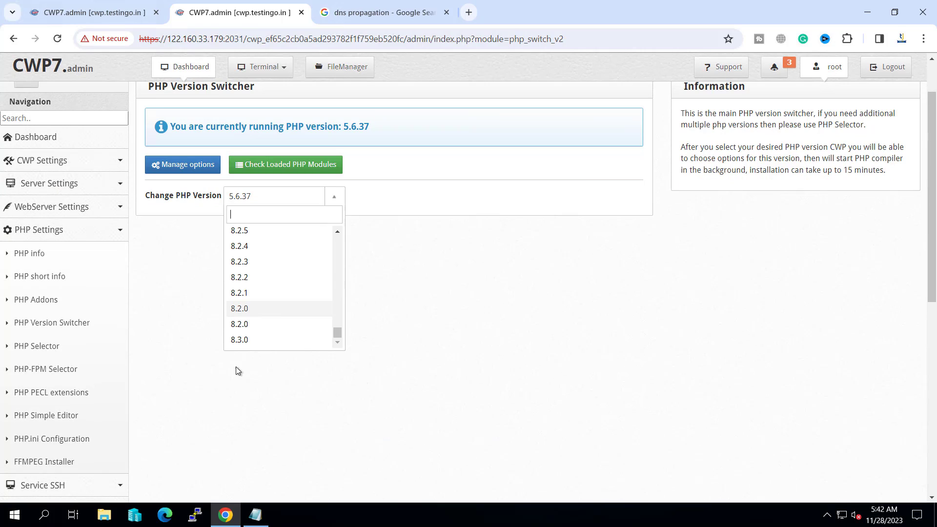
pyautogui.click(242, 307)
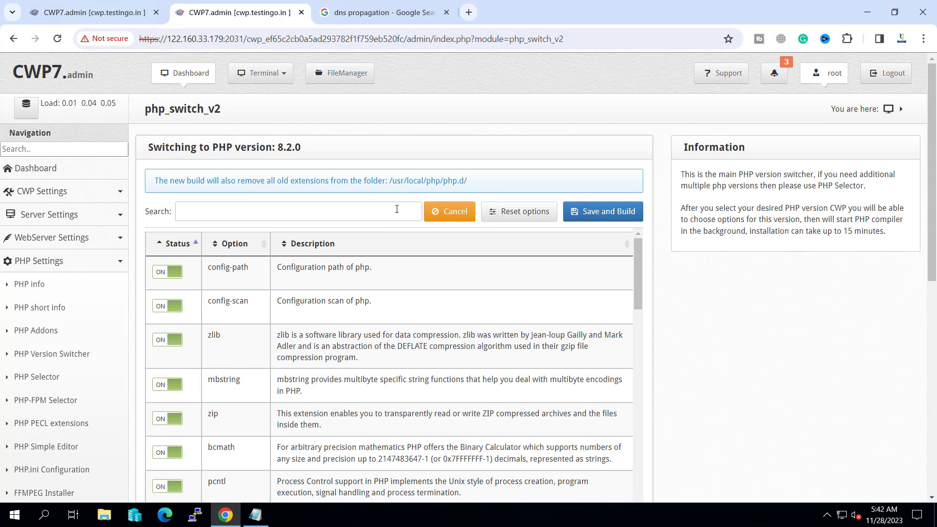
# - Start the PHP 8.2.0 build with the chosen options and check its compile log
pyautogui.click(600, 219)
pyautogui.scroll(-5, 312, 352)
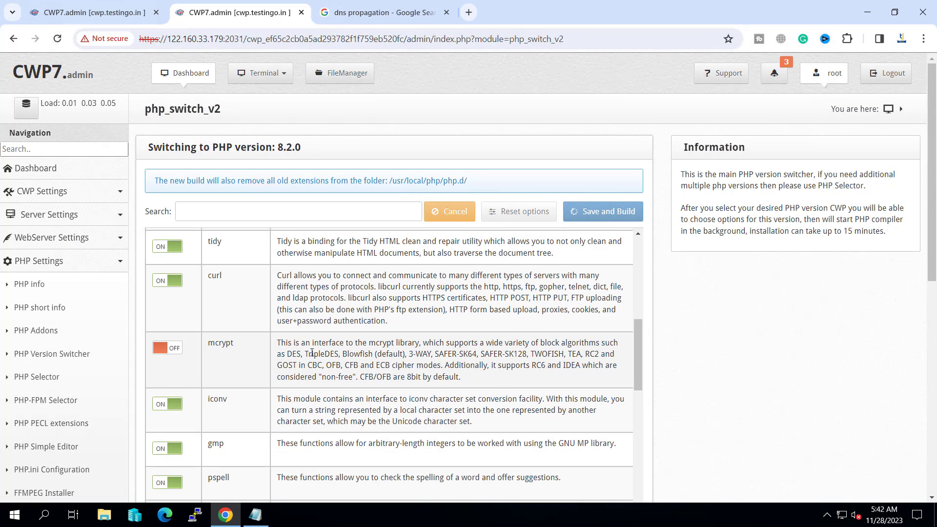
pyautogui.scroll(-3, 312, 352)
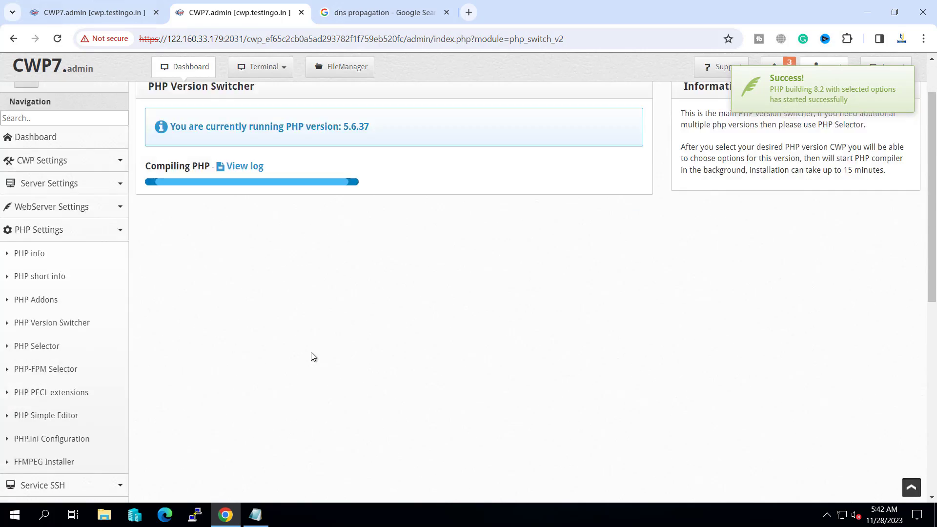
pyautogui.scroll(2, 311, 352)
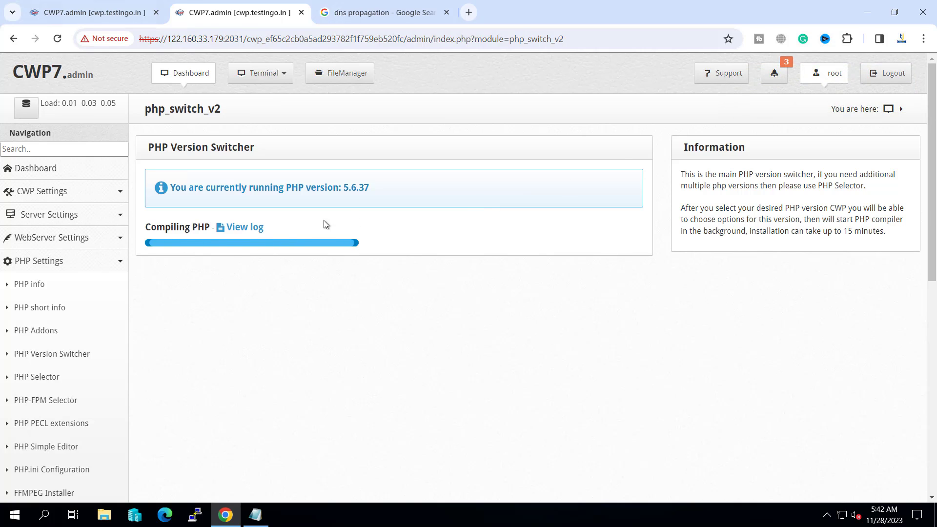
pyautogui.click(245, 228)
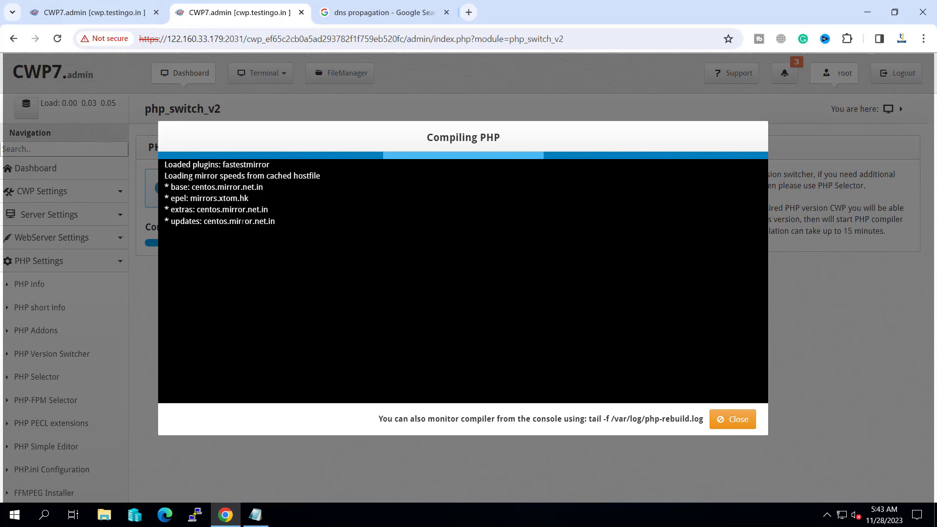
pyautogui.click(733, 422)
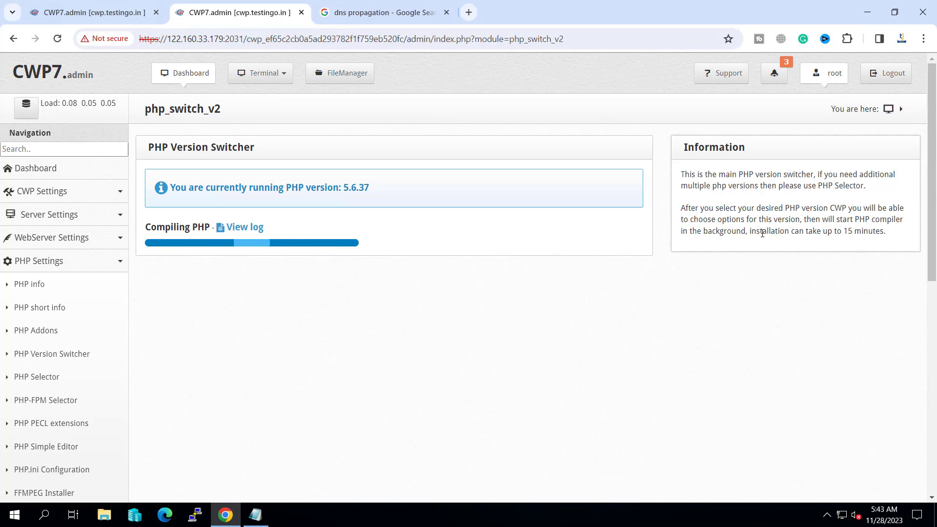
pyautogui.moveTo(749, 231); pyautogui.dragTo(882, 239)
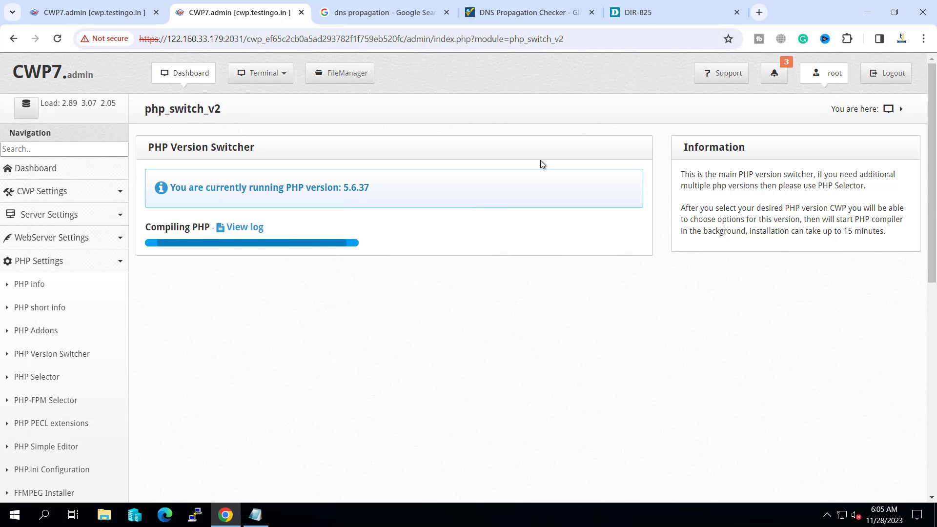
# - Sign in to the DIR-825 router admin and open Advanced > Virtual Servers
pyautogui.click(641, 16)
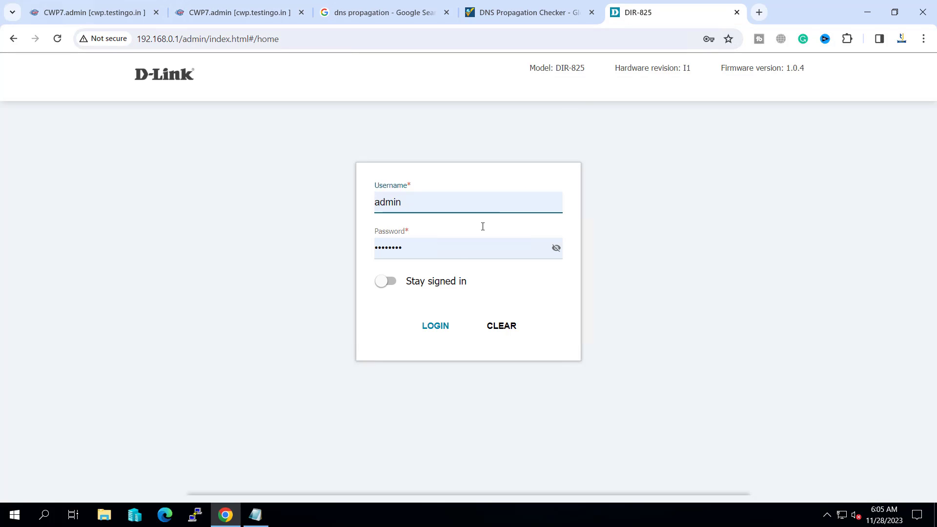
pyautogui.click(437, 326)
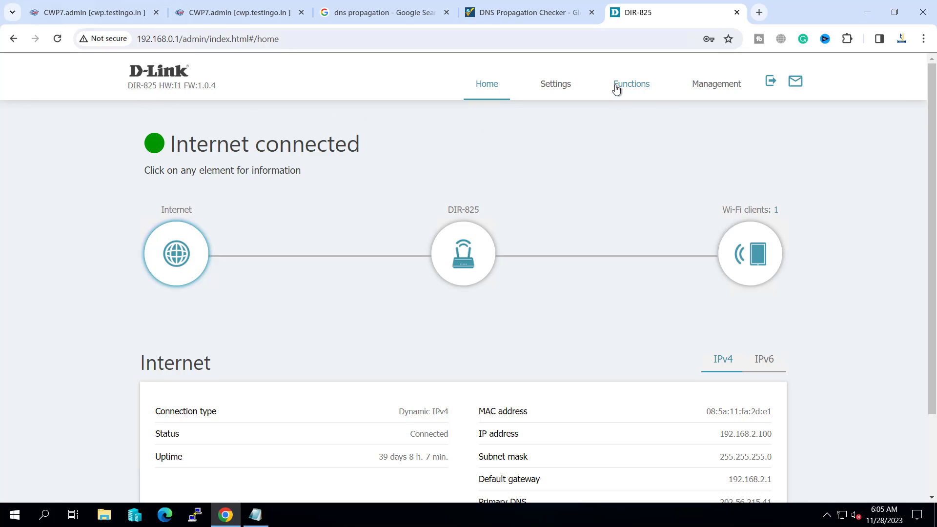
pyautogui.moveTo(616, 88)
pyautogui.moveTo(622, 179)
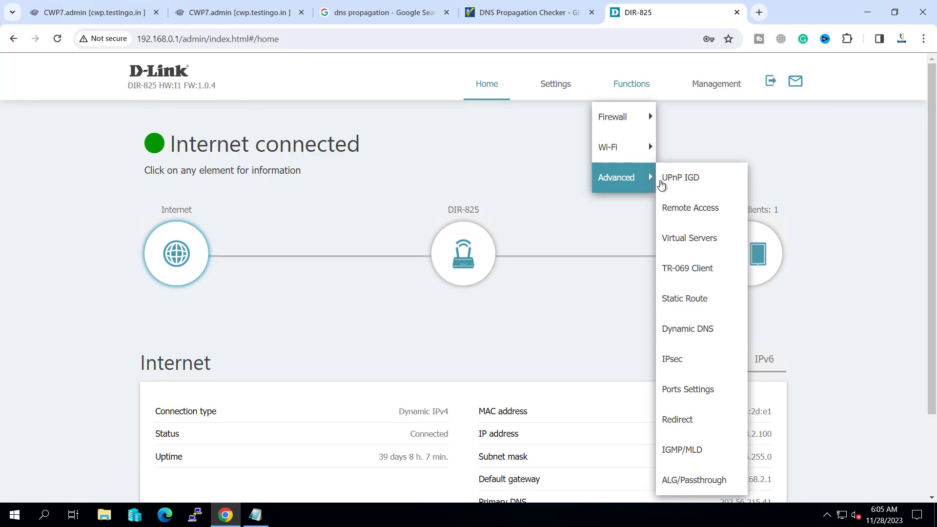
pyautogui.click(693, 239)
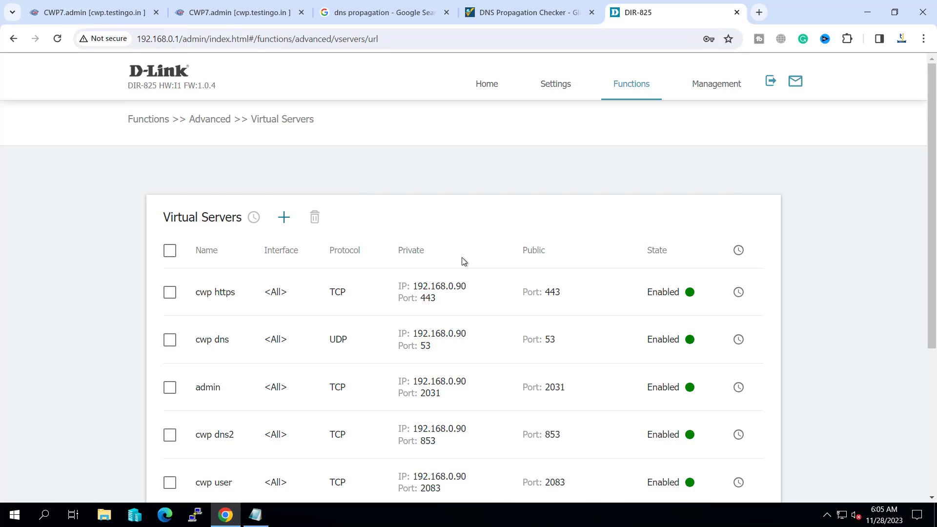
# - Review the rules forwarding ports 80, 443, 53, 2031 and others to 192.168.0.90
pyautogui.scroll(-1, 461, 257)
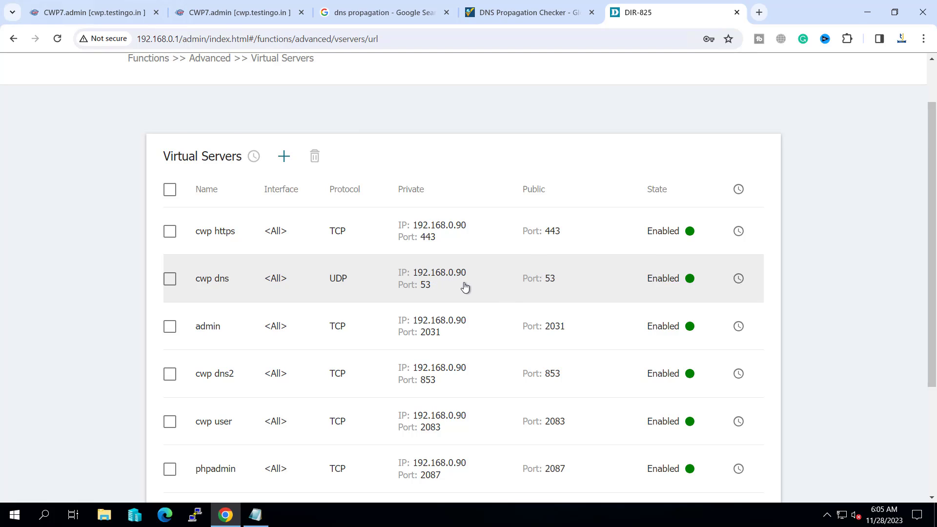
pyautogui.scroll(-1, 464, 287)
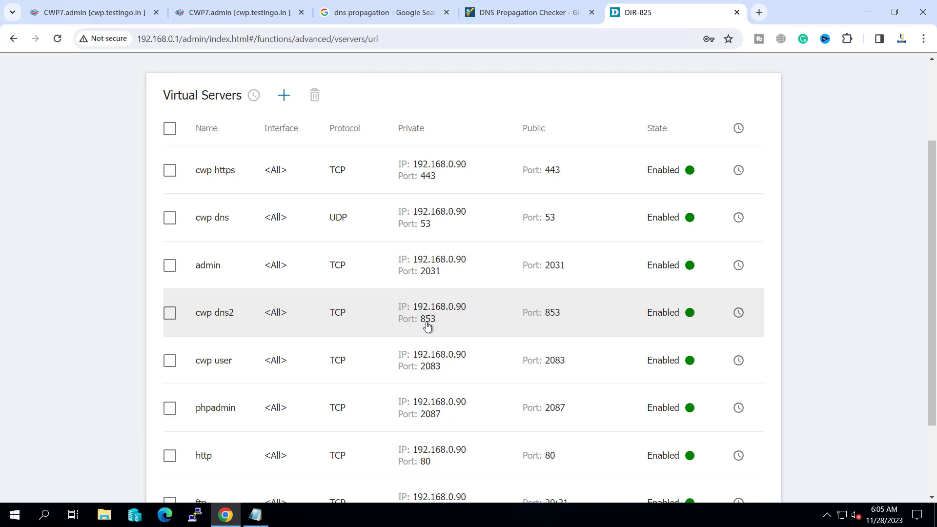
pyautogui.scroll(-1, 428, 326)
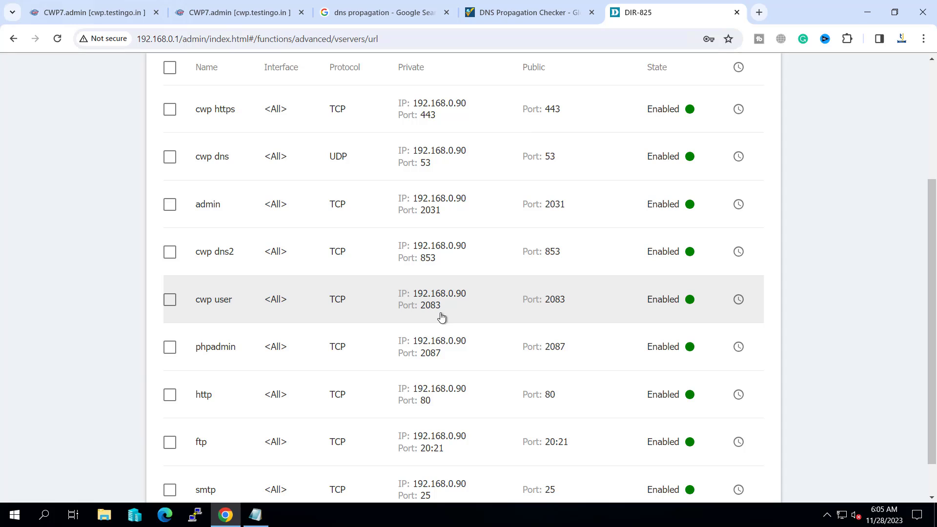
pyautogui.scroll(-1, 433, 352)
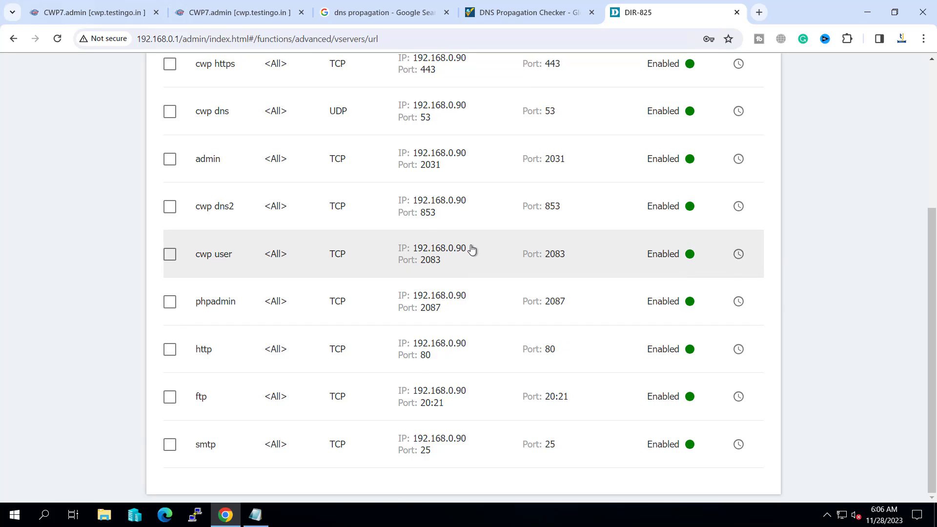
pyautogui.scroll(3, 471, 250)
pyautogui.scroll(-1, 463, 256)
pyautogui.scroll(-1, 453, 264)
# - Rerun the testingo.in NS lookup; Lille, Zizers, Peshawar and Shah Alam return ns1/ns2.testingo.in
pyautogui.click(527, 12)
pyautogui.click(287, 142)
pyautogui.scroll(-3, 293, 236)
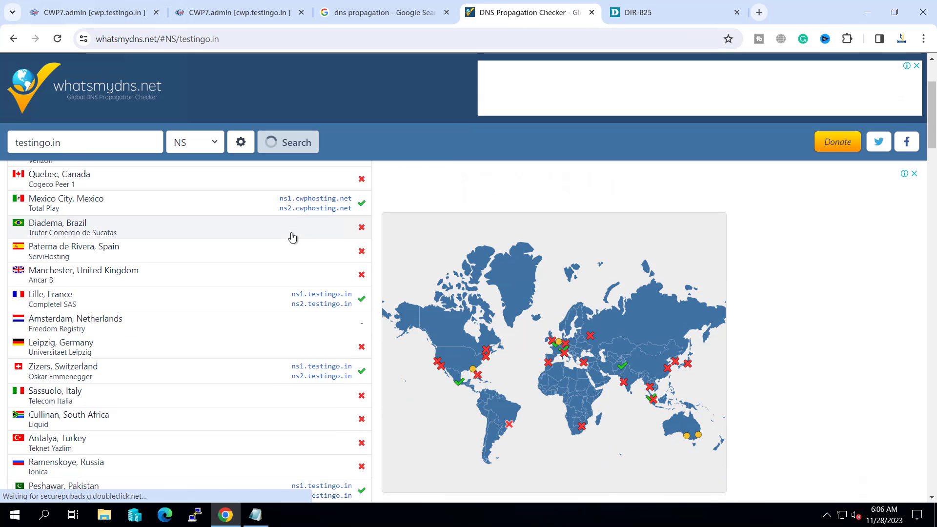
pyautogui.scroll(-1, 293, 237)
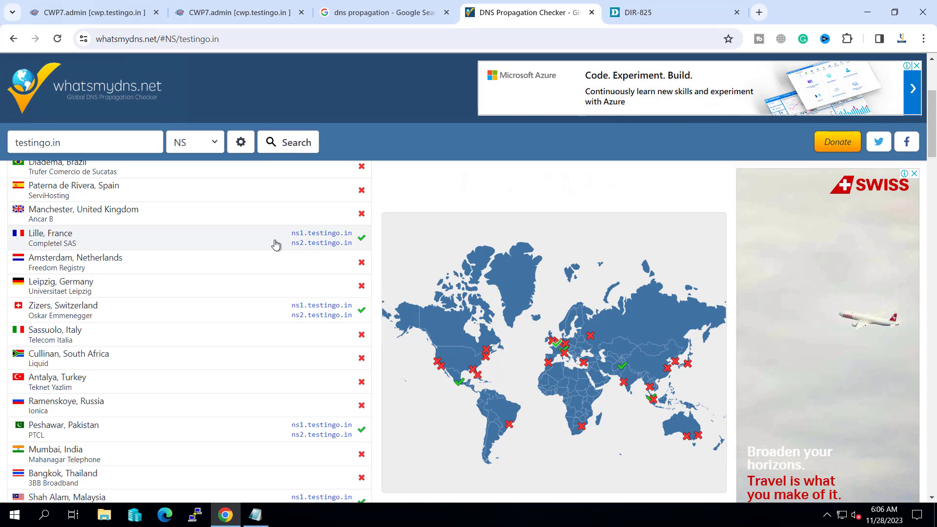
pyautogui.scroll(3, 274, 245)
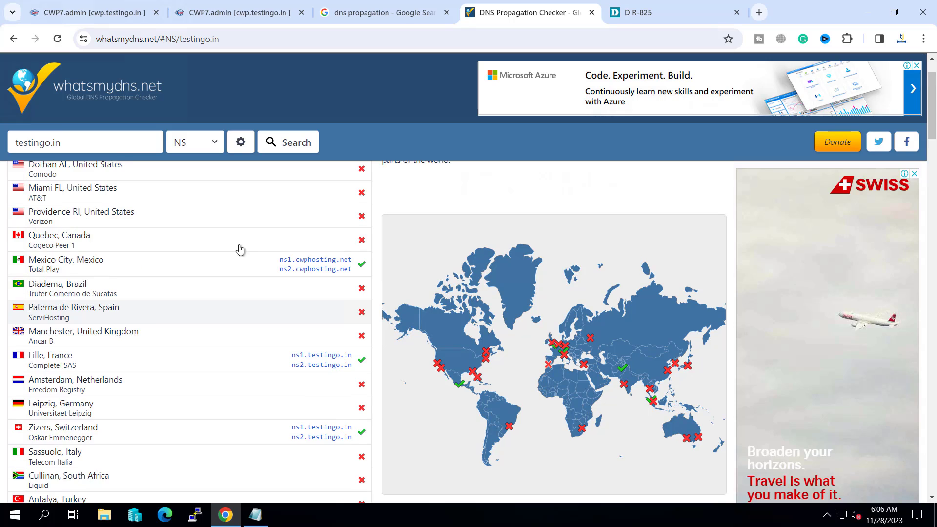
pyautogui.scroll(-3, 254, 283)
pyautogui.scroll(-3, 293, 320)
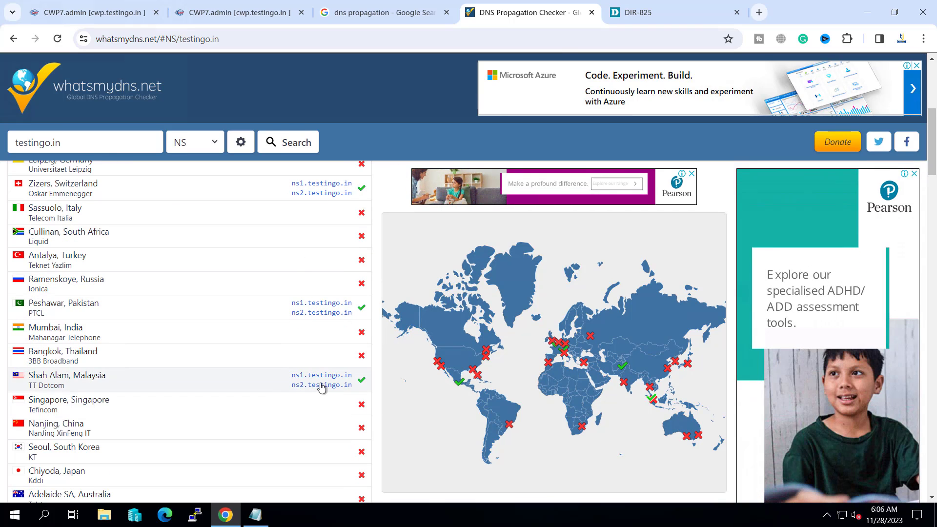
pyautogui.click(282, 143)
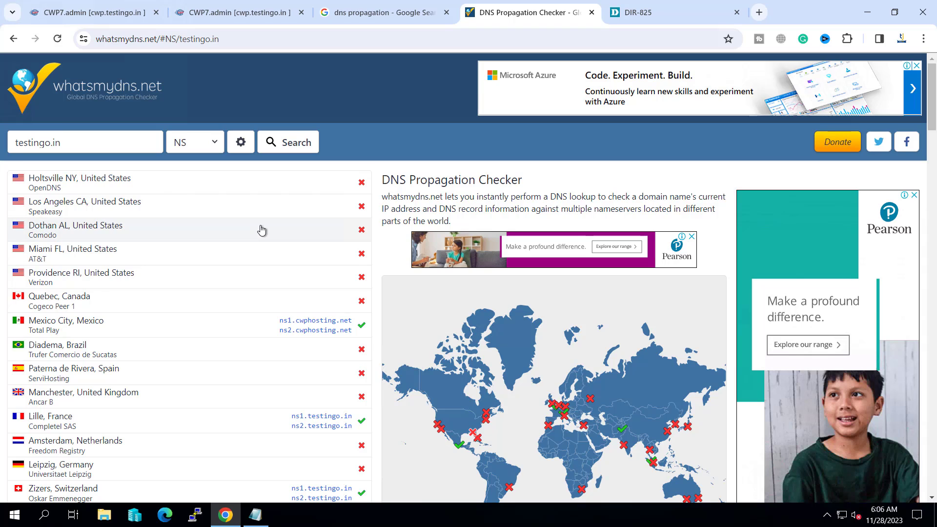
pyautogui.scroll(-6, 261, 230)
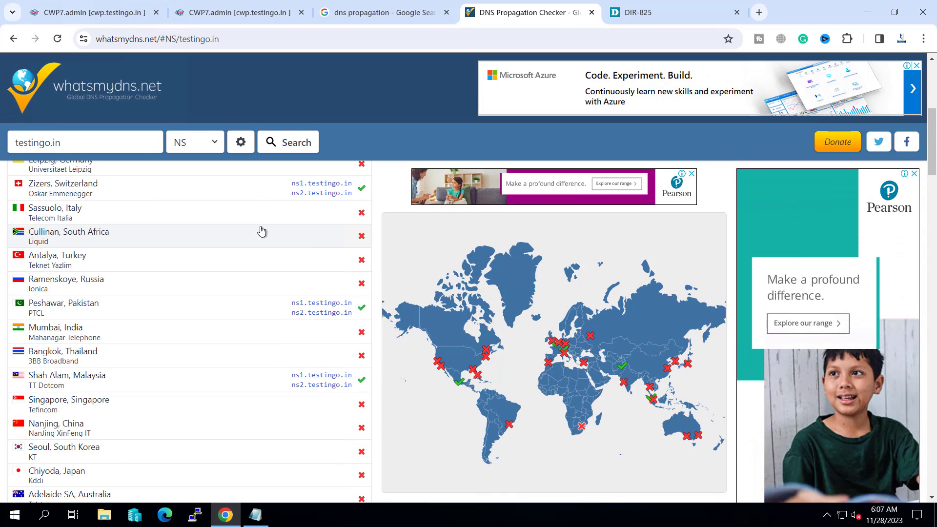
pyautogui.scroll(1, 281, 289)
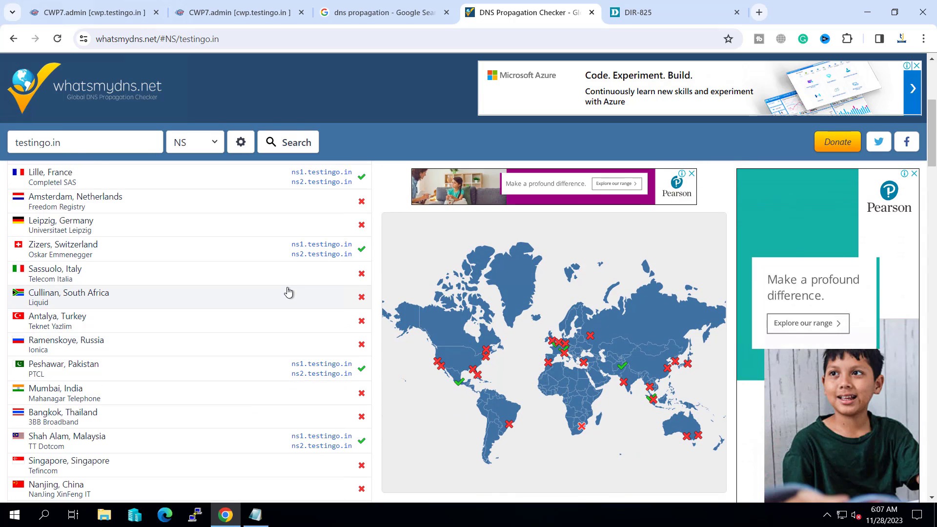
# - Confirm CWP7 reports PHP version 8.2.0 running, then go to the Dashboard
pyautogui.click(649, 14)
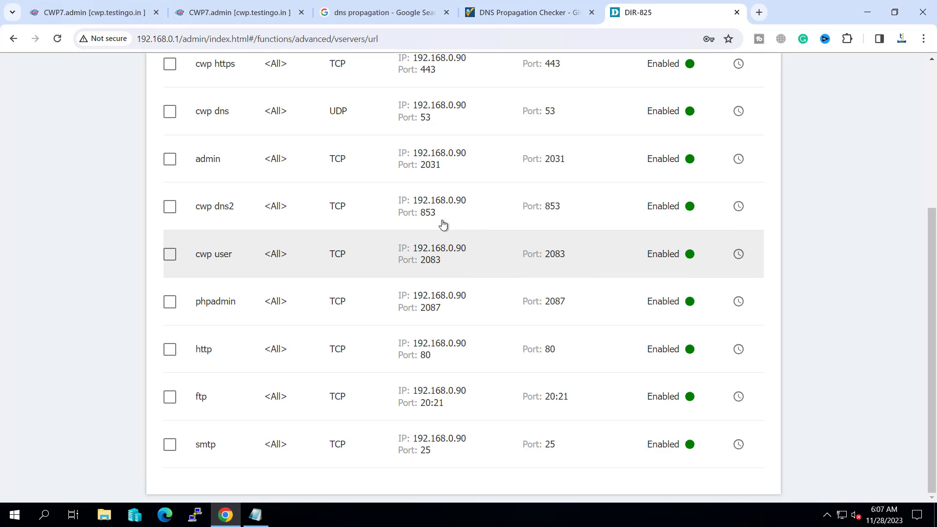
pyautogui.scroll(1, 496, 167)
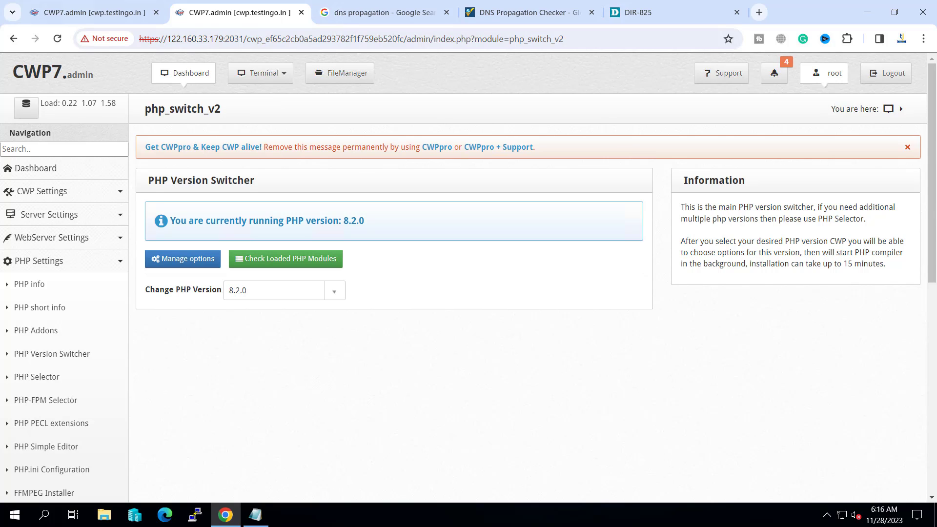
pyautogui.click(180, 78)
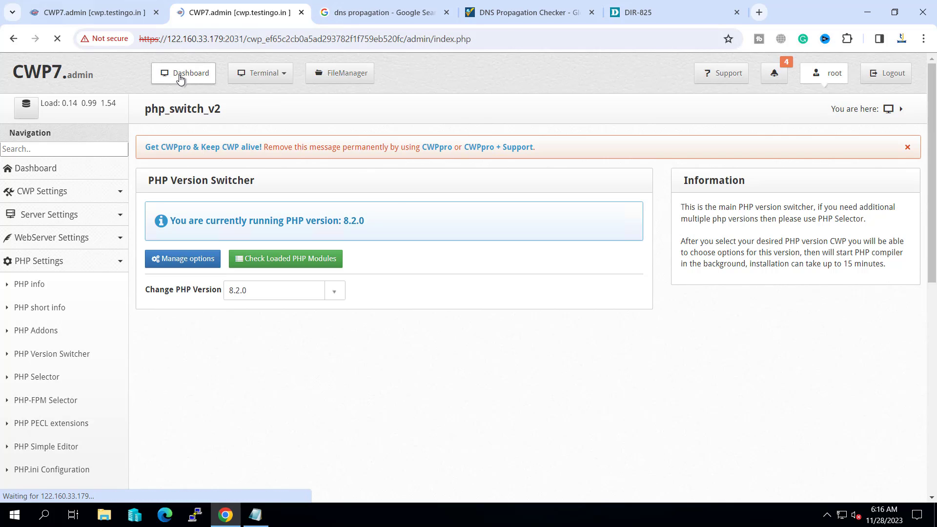